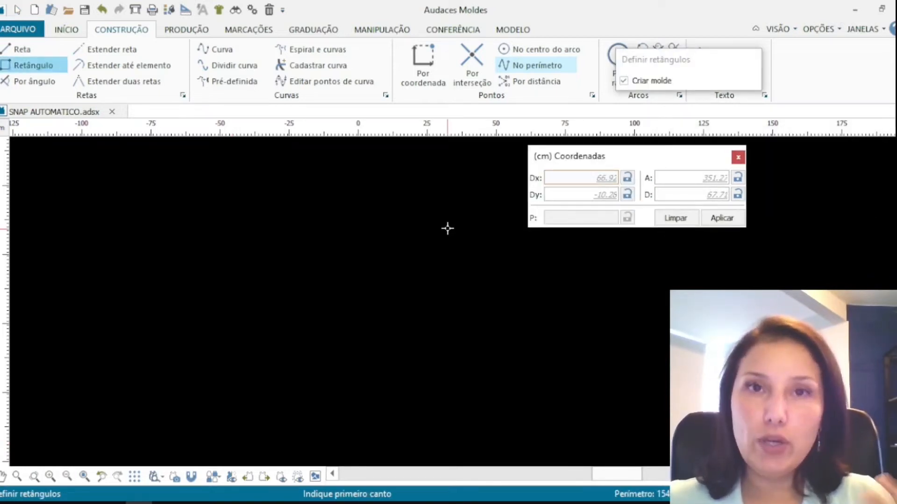
# Start the Rectangle tool with automatic snap enabled and turn off the Criar molde option
pyautogui.click(192, 476)
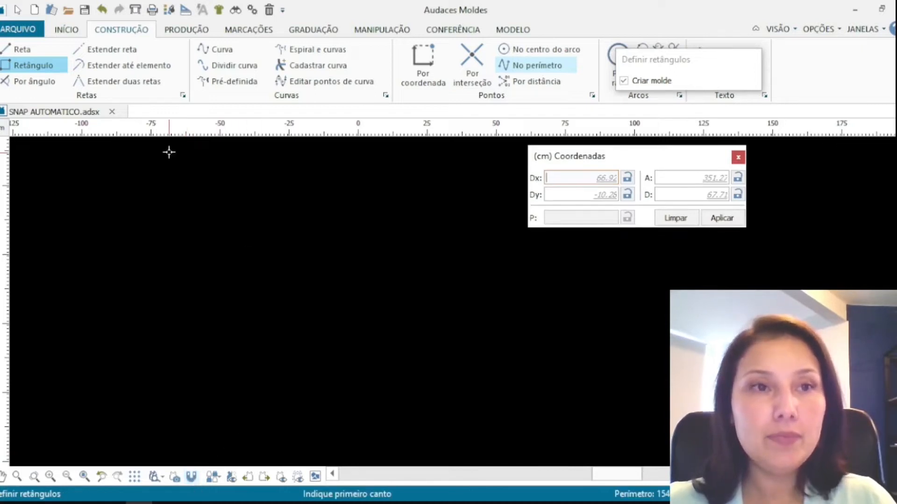
pyautogui.click(39, 65)
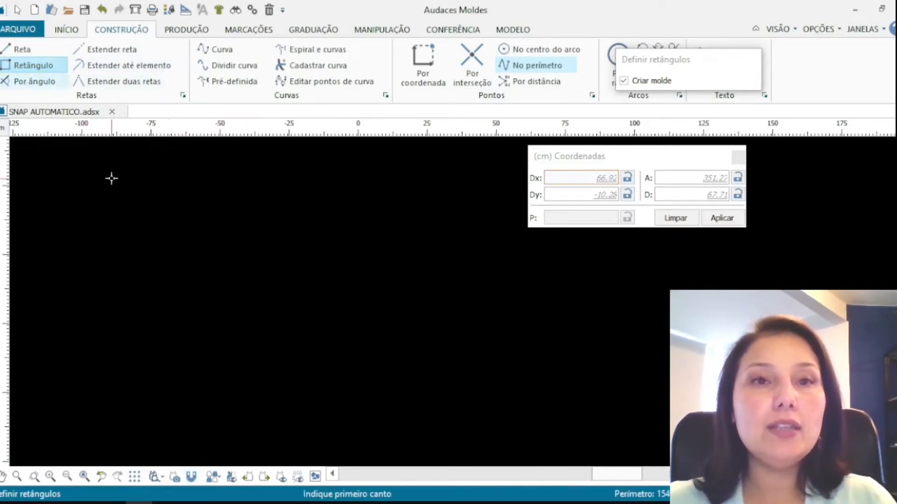
pyautogui.moveTo(631, 72); pyautogui.dragTo(381, 143)
pyautogui.click(374, 155)
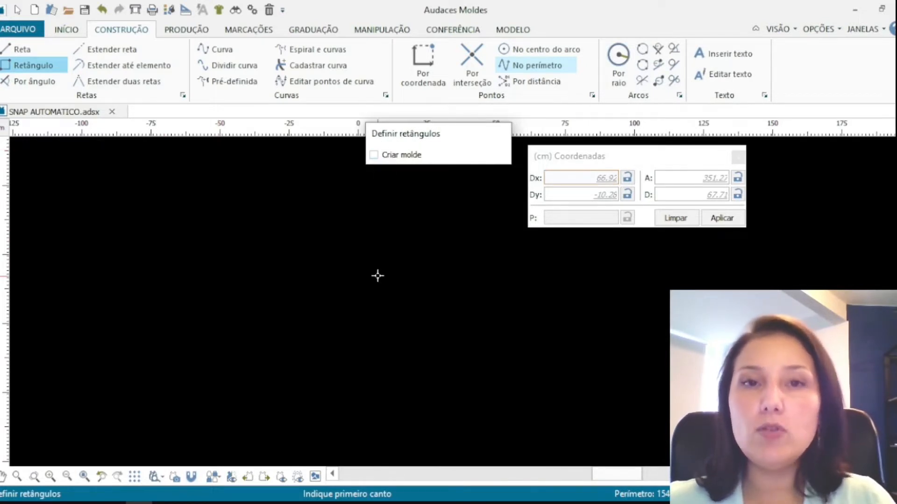
# Draw a rectangle from a picked first corner with Dx 40 and Dy 20 cm, confirming its placement
pyautogui.click(202, 214)
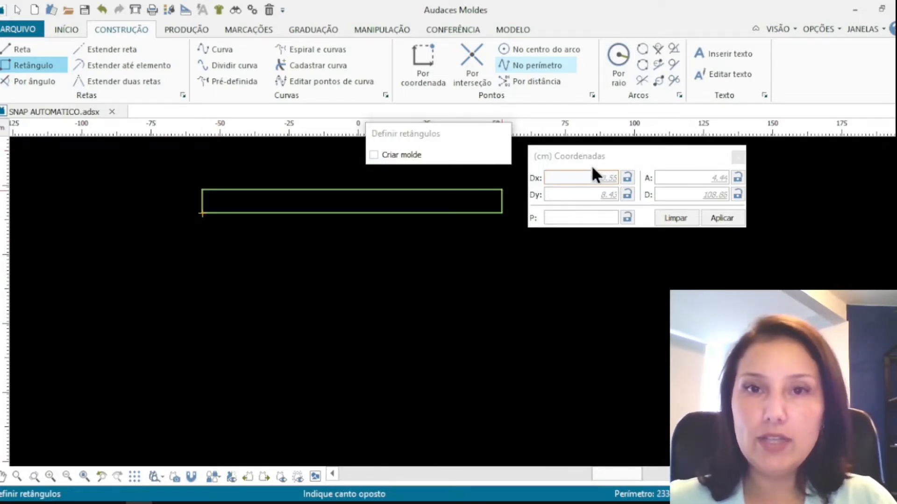
pyautogui.click(565, 178)
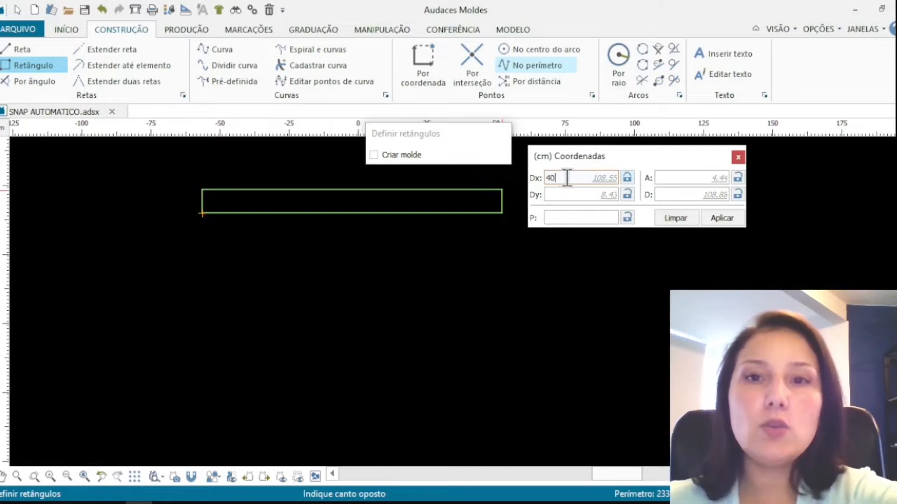
pyautogui.click(566, 195)
pyautogui.write('20')
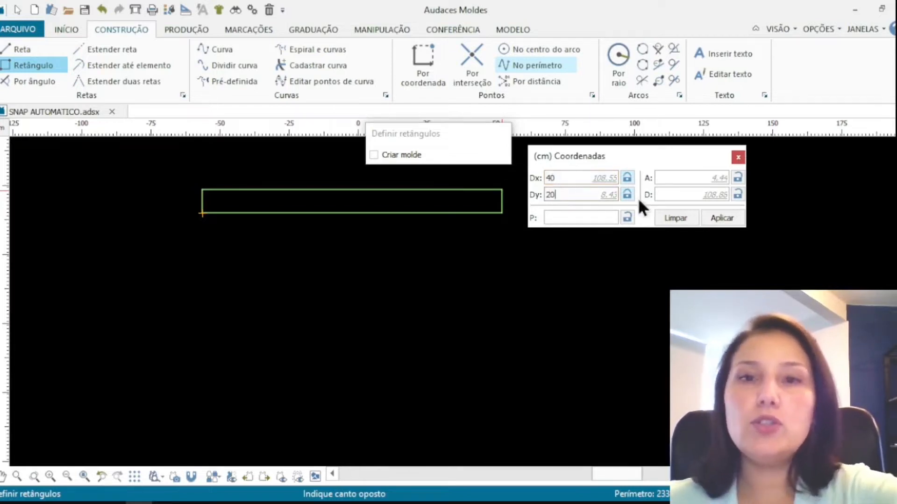
pyautogui.click(721, 222)
pyautogui.scroll(-3, 355, 284)
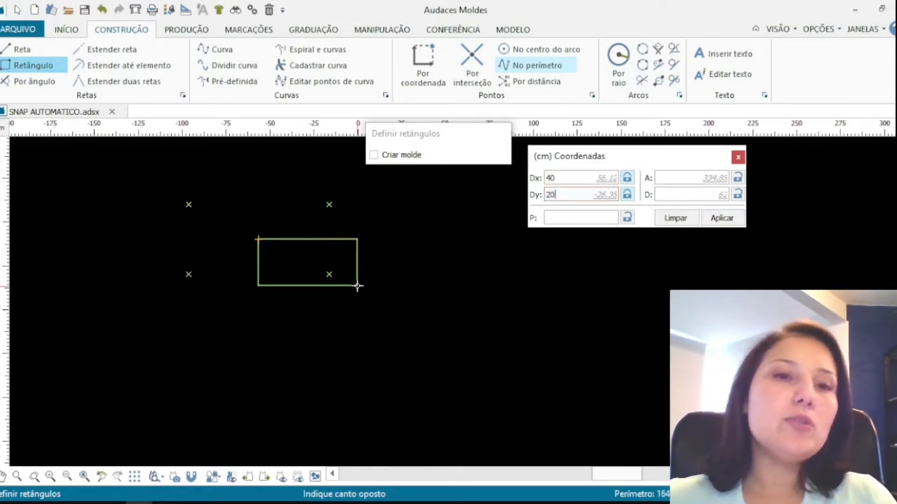
pyautogui.scroll(4, 241, 224)
pyautogui.scroll(-3, 313, 294)
pyautogui.scroll(4, 201, 224)
pyautogui.scroll(2, 199, 224)
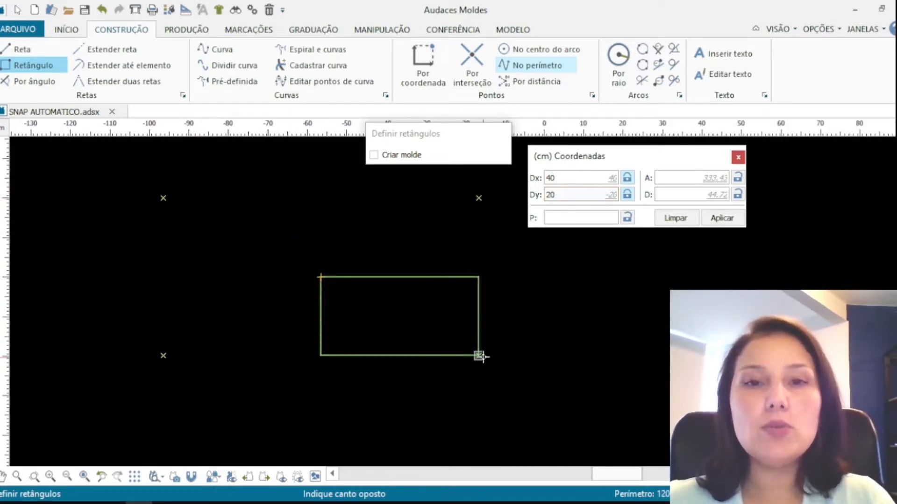
pyautogui.press('Return')
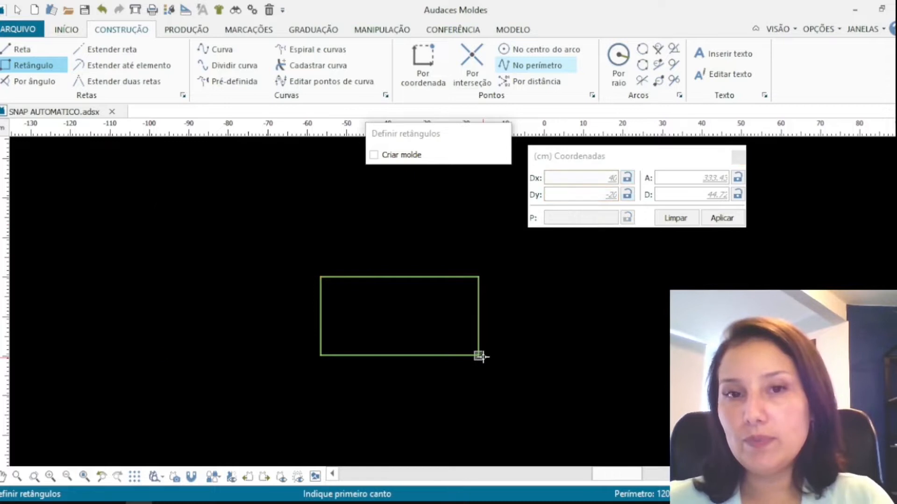
# Exit the Rectangle tool and switch automatic snap off
pyautogui.scroll(3, 344, 306)
pyautogui.scroll(-1, 374, 285)
pyautogui.scroll(1, 394, 278)
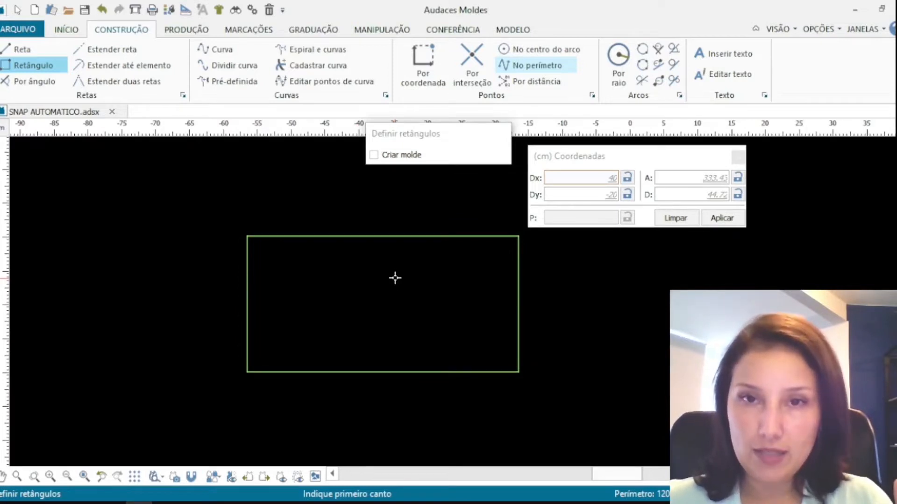
pyautogui.press('Escape')
pyautogui.click(192, 476)
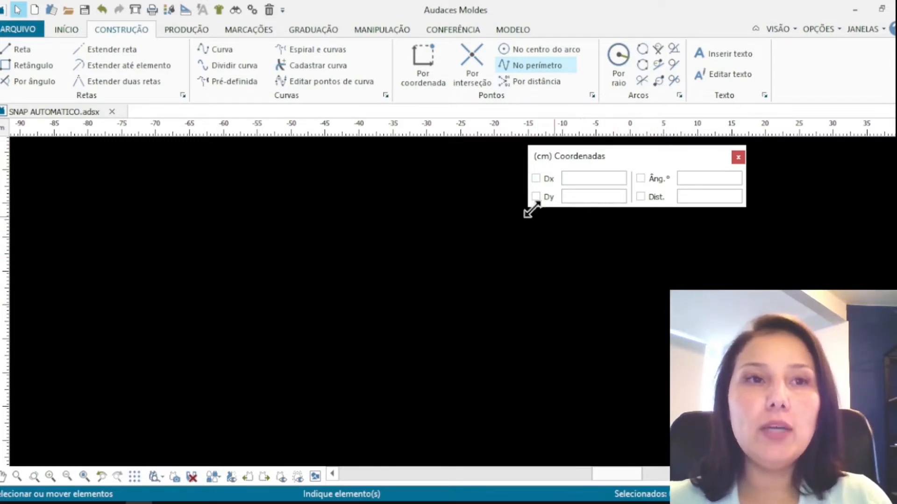
# Draw a second 40 by 20 cm rectangle with classic snap by entering Dx and Dy, then place its opposite corner
pyautogui.click(36, 70)
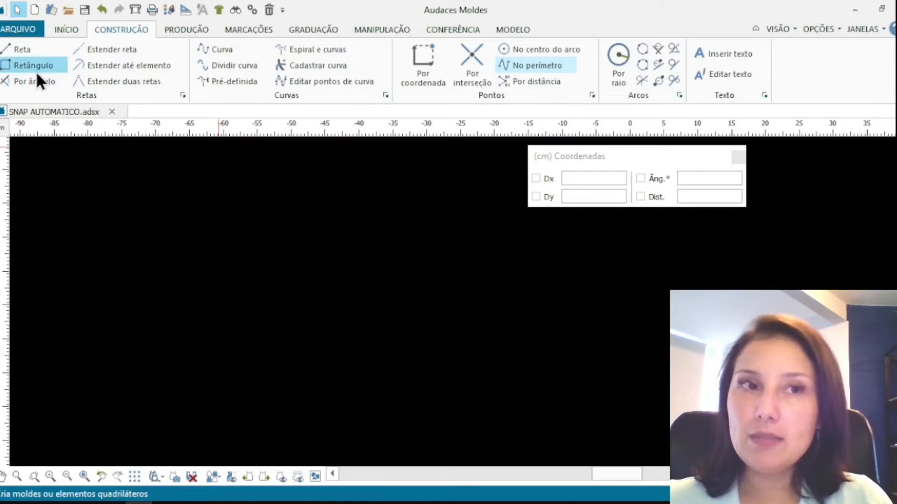
pyautogui.click(167, 230)
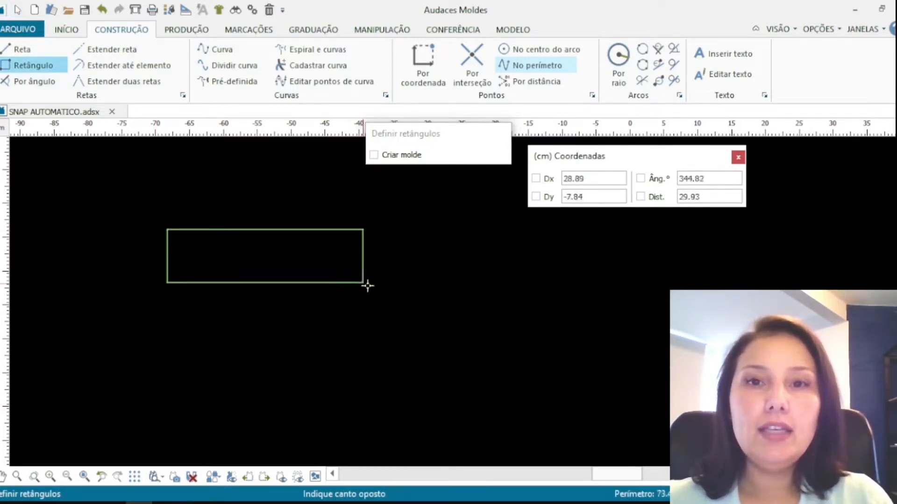
pyautogui.moveTo(593, 179); pyautogui.dragTo(563, 179)
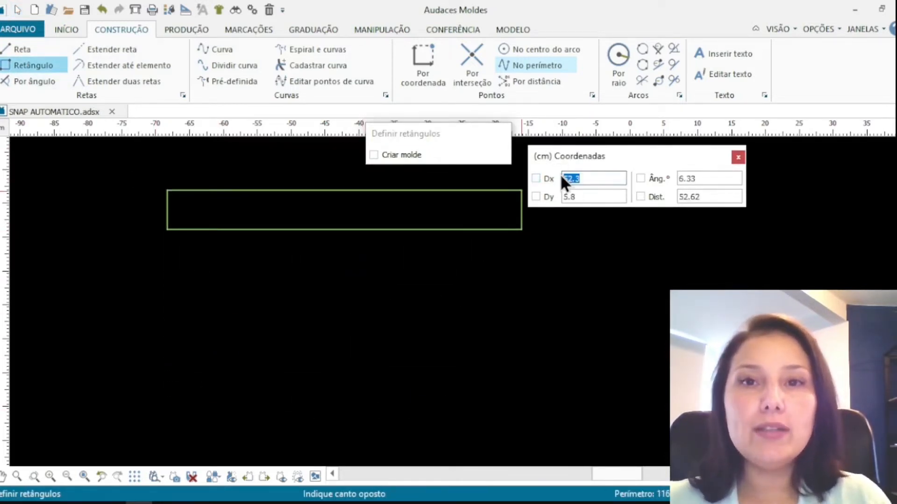
pyautogui.write('40')
pyautogui.press('Tab')
pyautogui.write('20')
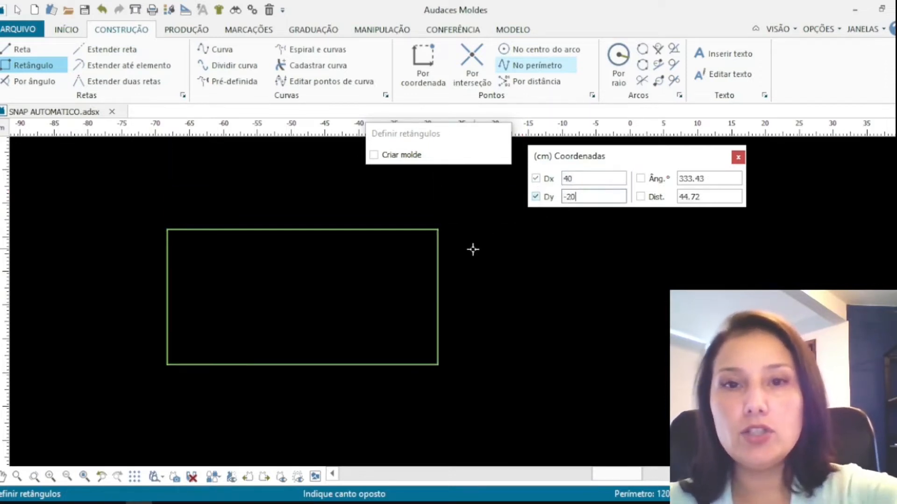
pyautogui.scroll(-2, 508, 337)
pyautogui.scroll(1, 350, 286)
pyautogui.scroll(1, 350, 286)
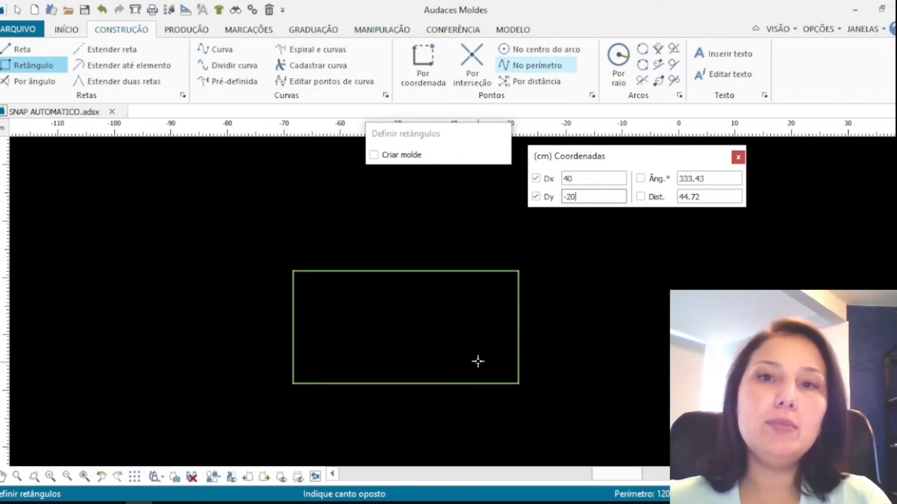
pyautogui.scroll(-2, 471, 349)
pyautogui.scroll(1, 468, 331)
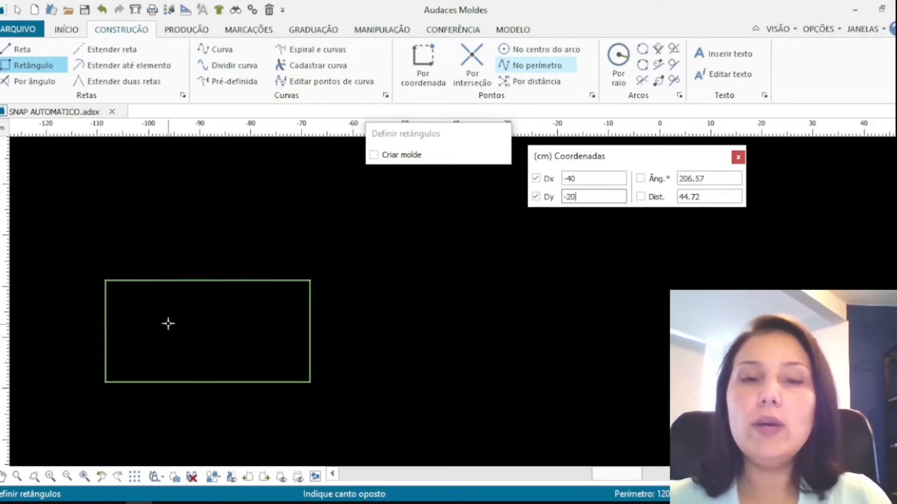
pyautogui.click(468, 326)
pyautogui.scroll(1, 477, 345)
pyautogui.press('Escape')
# Switch automatic snap back on
pyautogui.scroll(1, 448, 353)
pyautogui.scroll(-1, 447, 361)
pyautogui.scroll(1, 422, 360)
pyautogui.scroll(1, 421, 326)
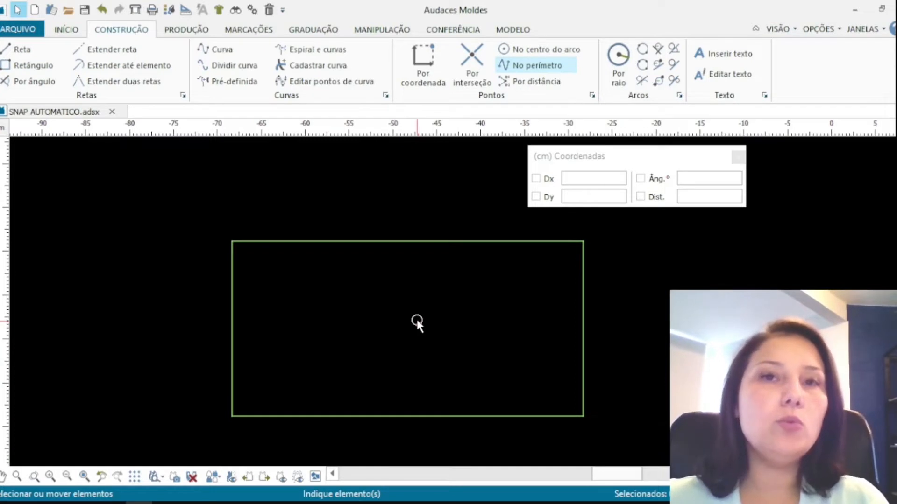
pyautogui.scroll(-1, 414, 316)
pyautogui.click(190, 478)
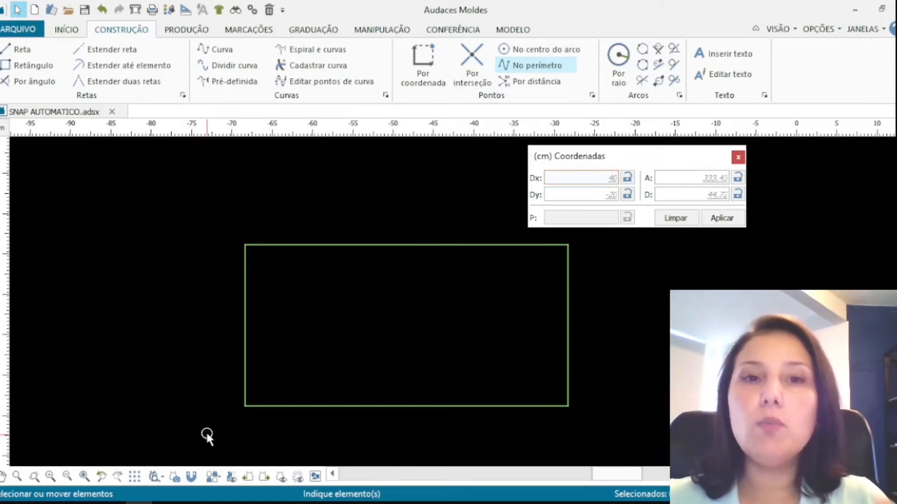
pyautogui.scroll(1, 272, 428)
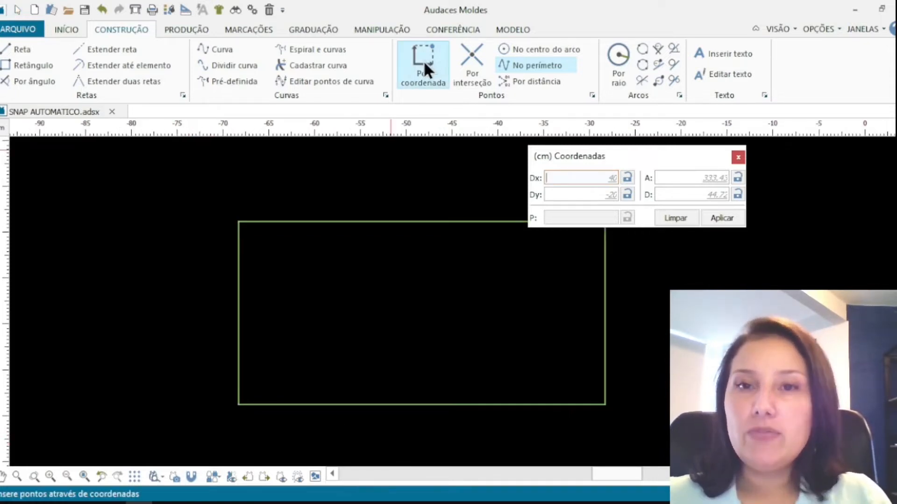
# Add a point by coordinate 8 cm along the perimeter from the rectangle's lower-left corner, on its left side
pyautogui.click(423, 60)
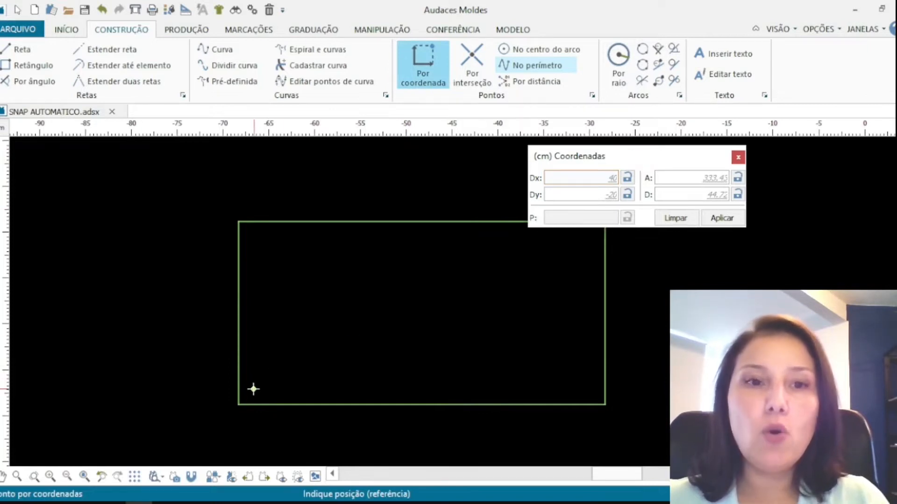
pyautogui.click(239, 405)
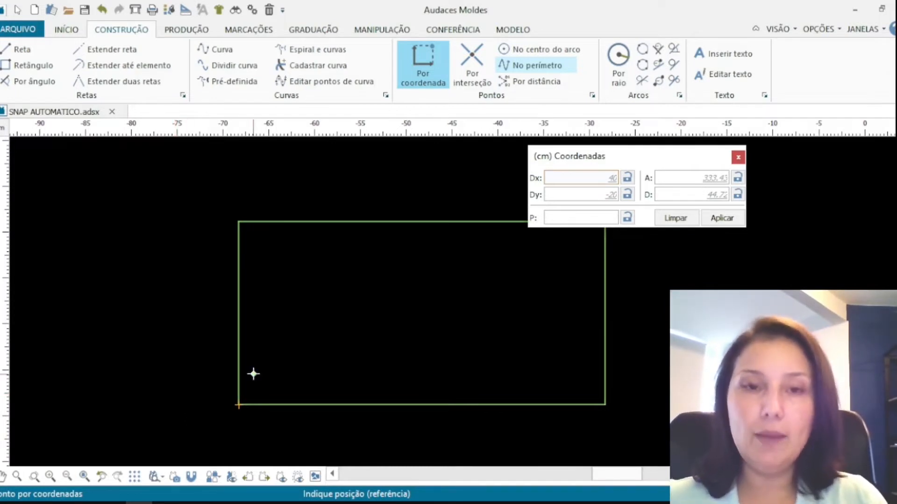
pyautogui.click(569, 218)
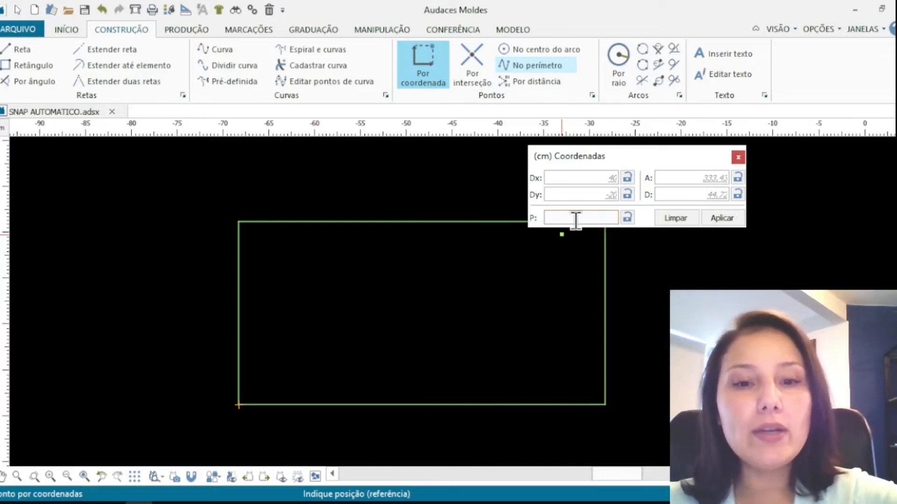
pyautogui.write('8')
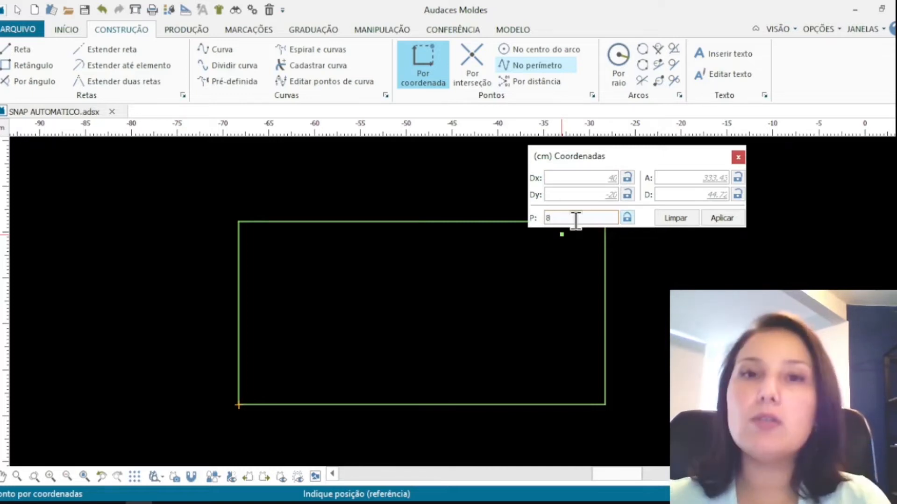
pyautogui.click(713, 218)
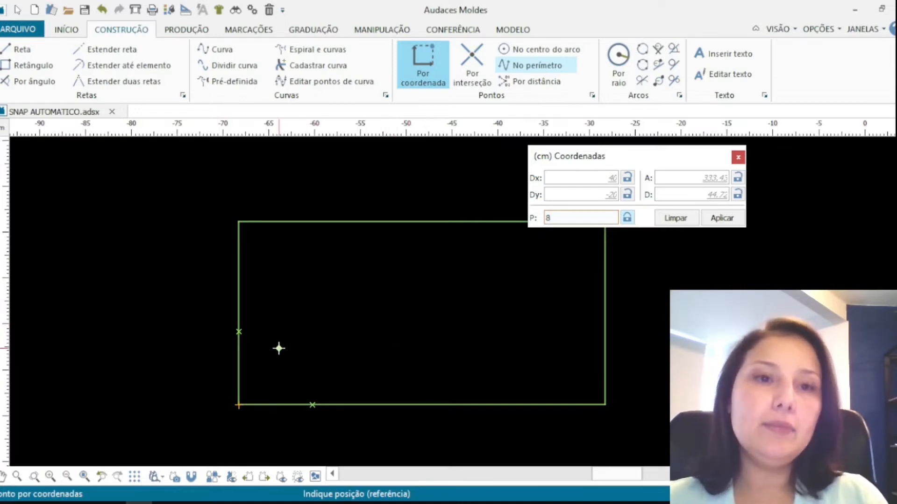
pyautogui.click(238, 331)
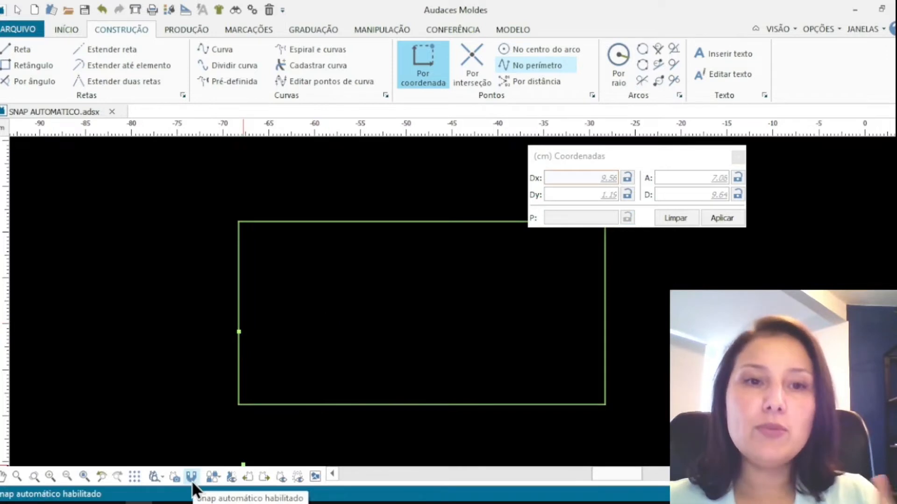
# Switch automatic snap off and set classic snap to the Botão meio option
pyautogui.click(192, 479)
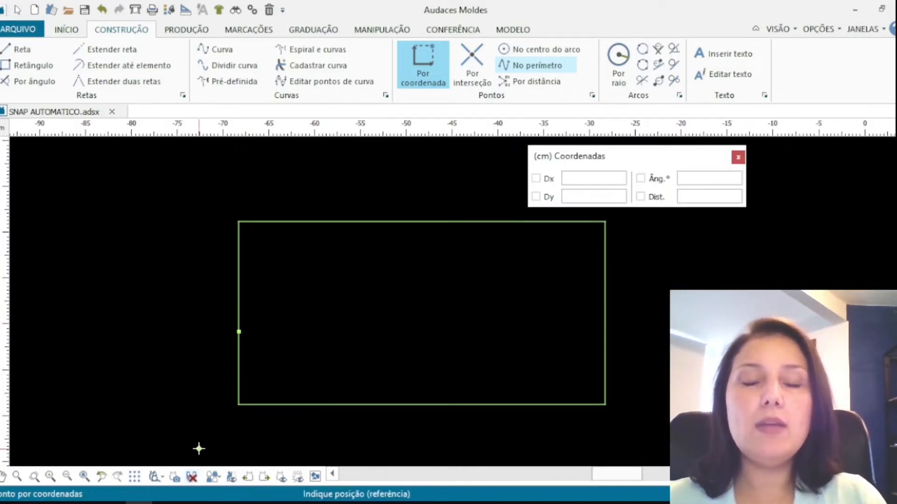
pyautogui.click(424, 67)
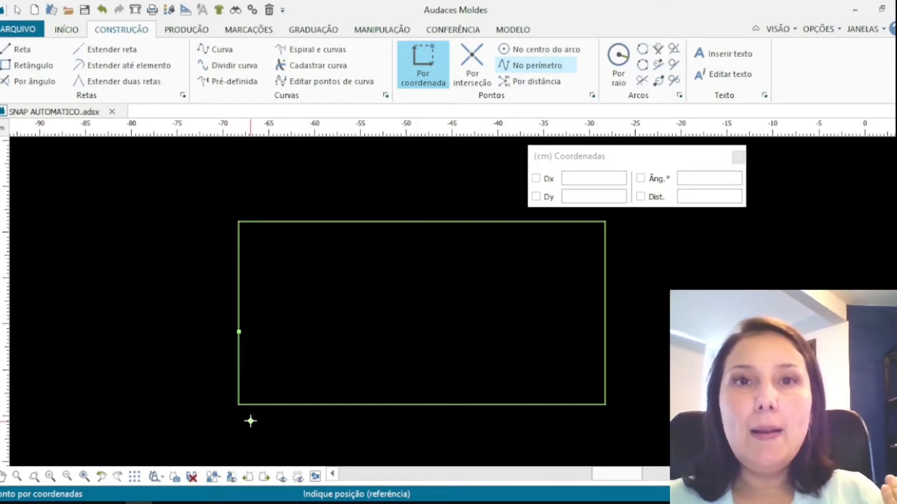
pyautogui.click(15, 30)
pyautogui.moveTo(46, 380)
pyautogui.moveTo(150, 451)
pyautogui.moveTo(305, 455)
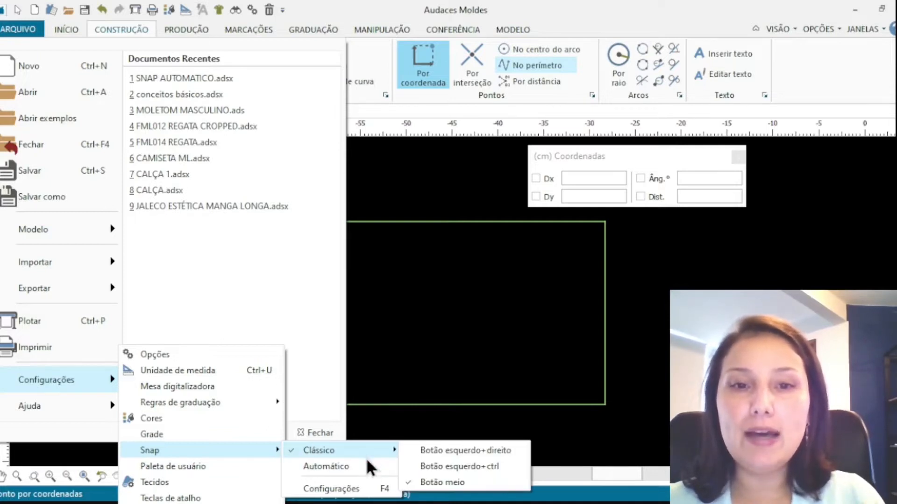
pyautogui.click(439, 482)
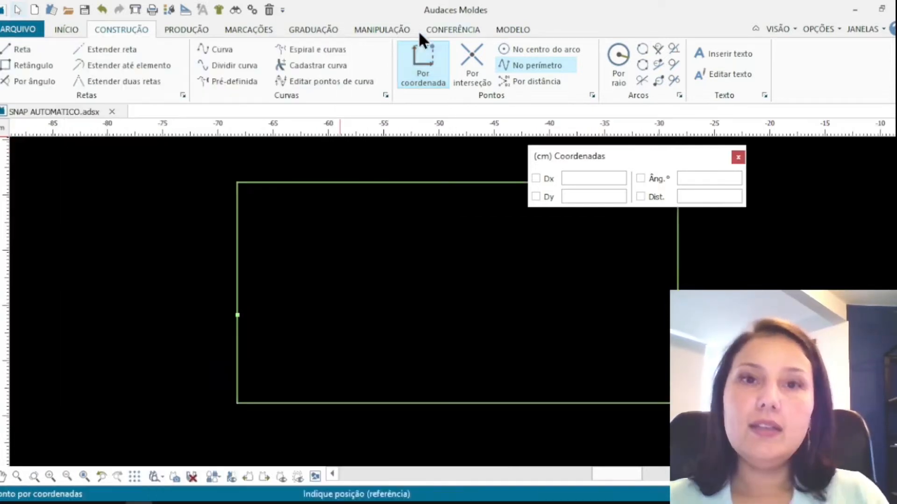
# Add a point 9 cm along the perimeter from the lower-left corner, on the rectangle's bottom edge
pyautogui.click(240, 402)
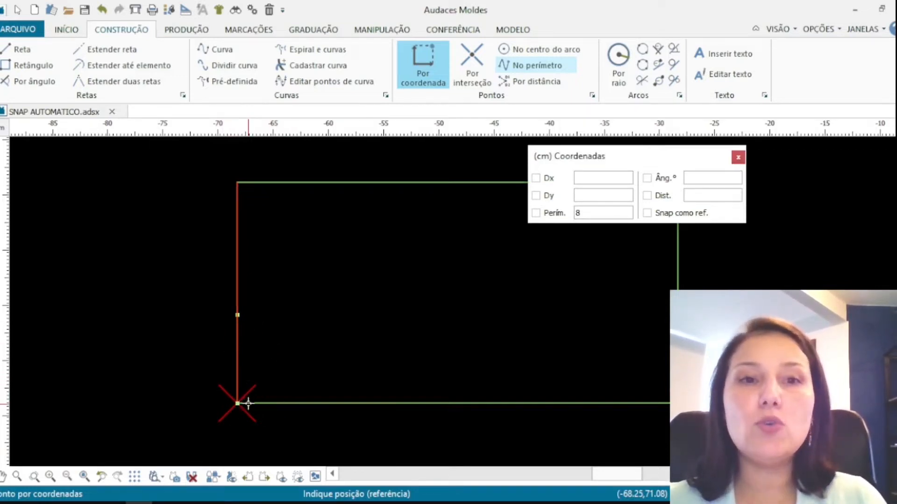
pyautogui.click(245, 403)
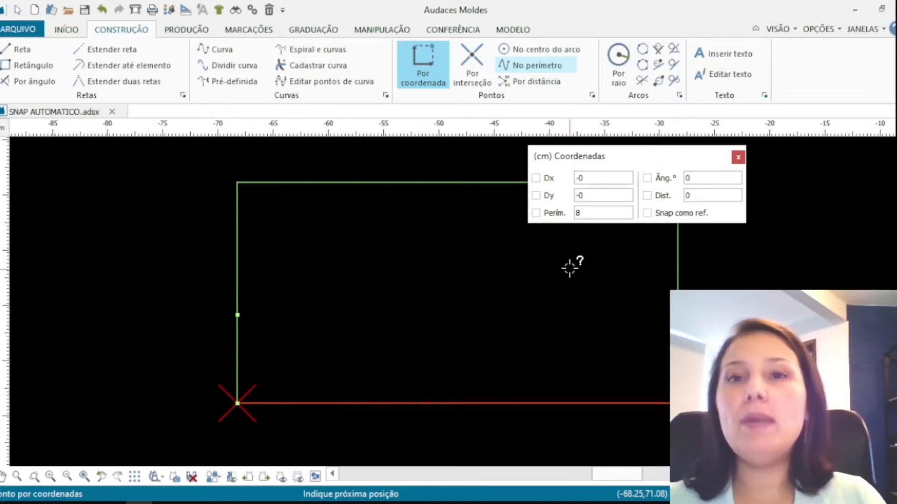
pyautogui.write('9')
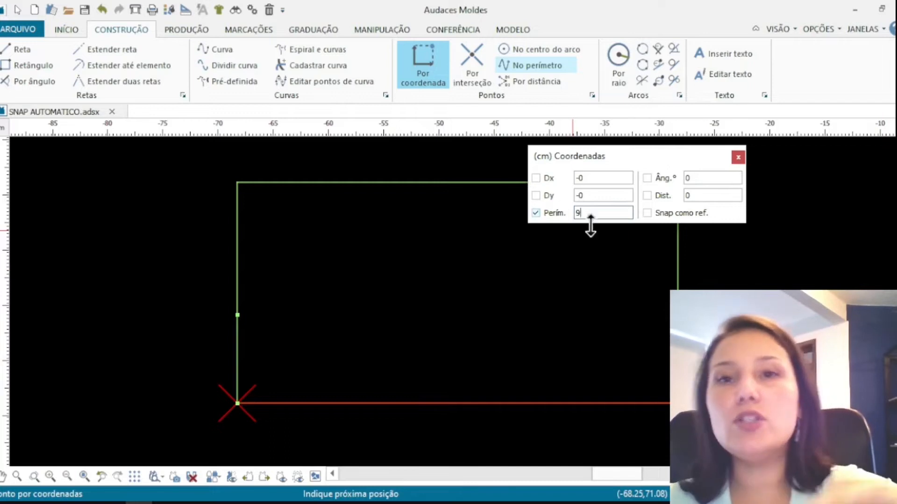
pyautogui.click(334, 403)
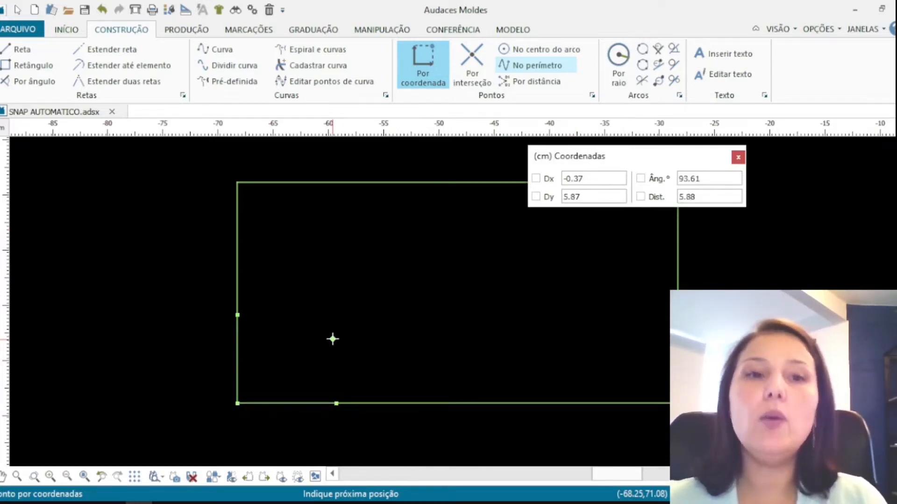
pyautogui.click(217, 50)
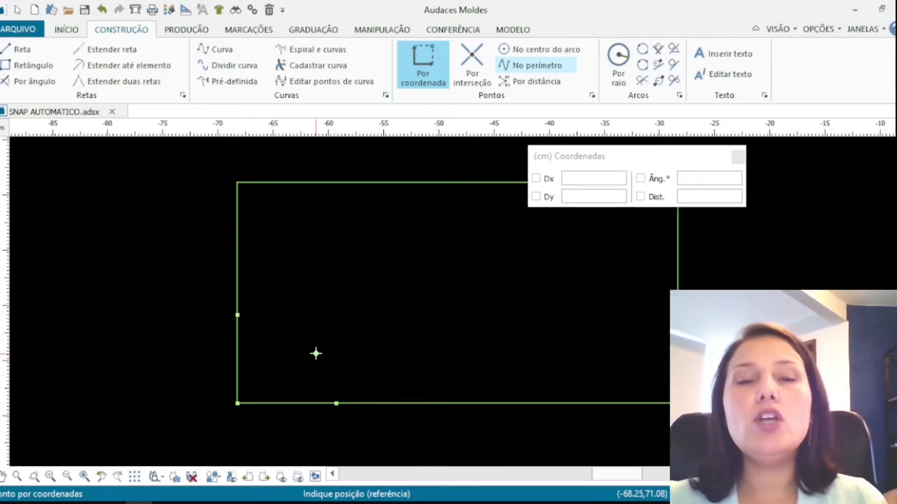
# Draw a curve from the bottom-edge point to the left-side point of the rectangle with automatic snap on
pyautogui.press('Escape')
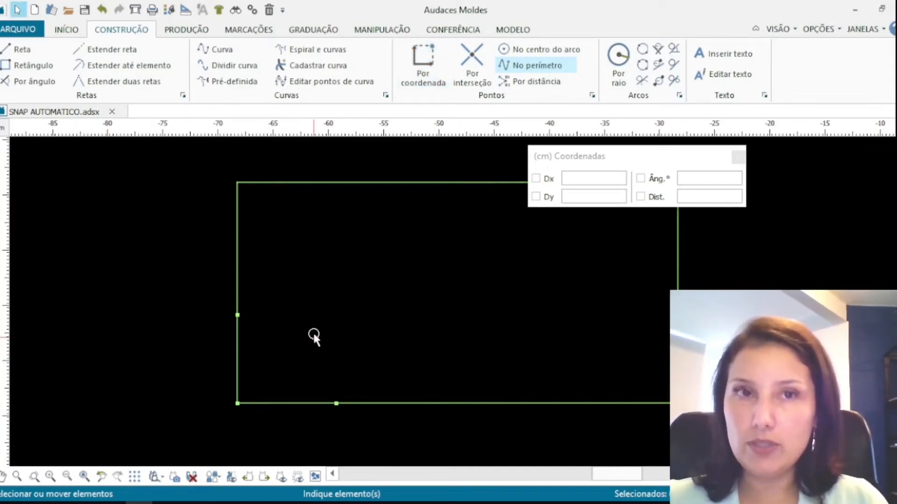
pyautogui.click(216, 48)
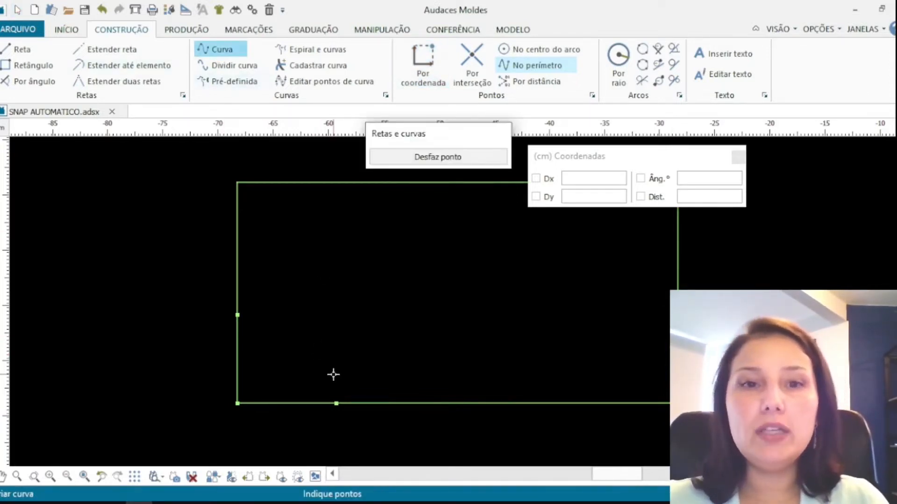
pyautogui.click(191, 477)
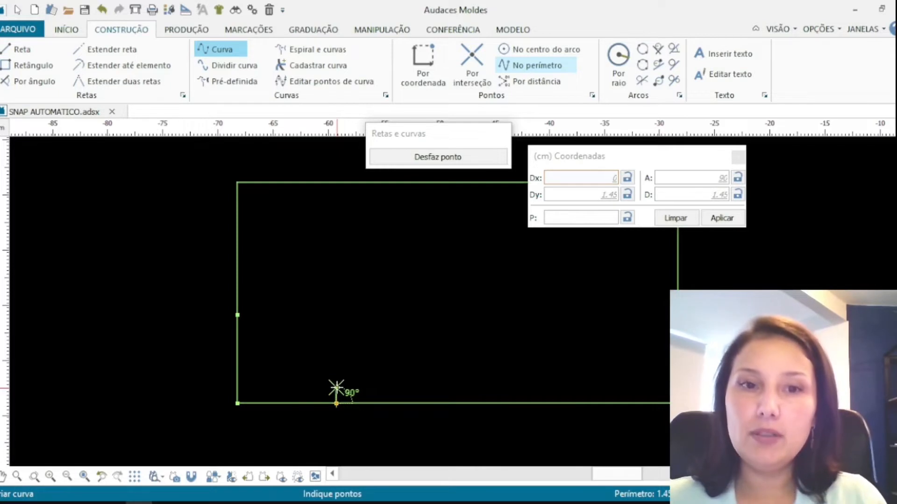
pyautogui.click(336, 387)
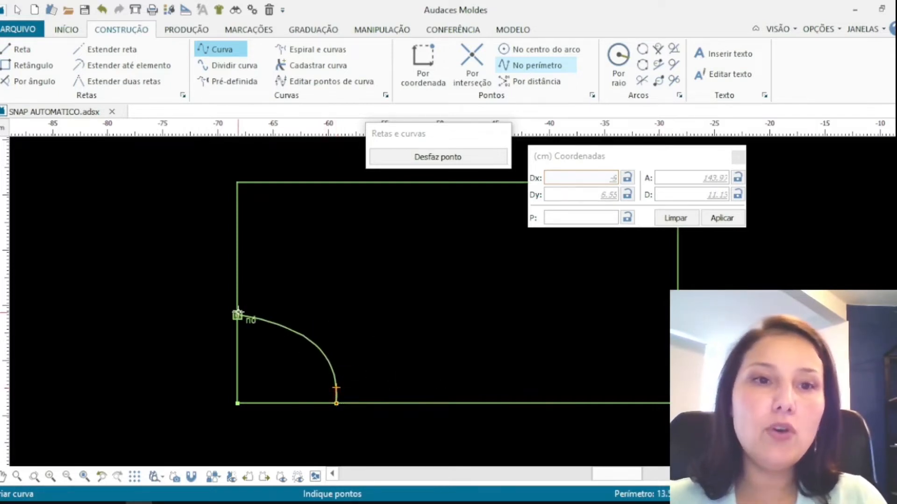
pyautogui.click(237, 314)
pyautogui.rightClick(317, 293)
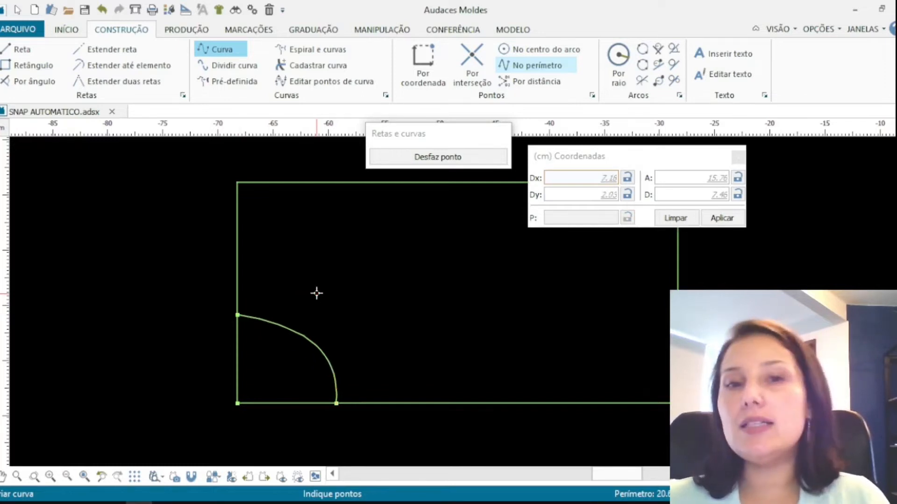
pyautogui.press('Escape')
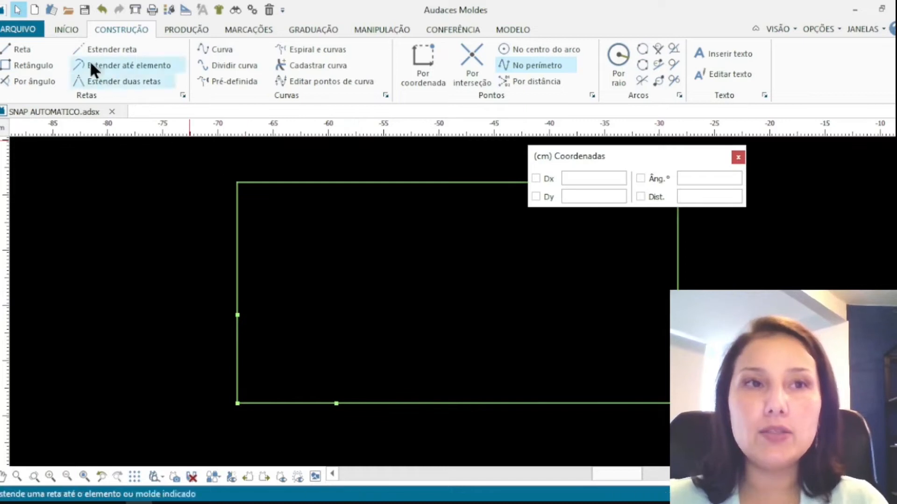
# Draw a curve from the bottom-edge point to the left-side point with classic snap, entering Dx 0 for its start
pyautogui.click(219, 50)
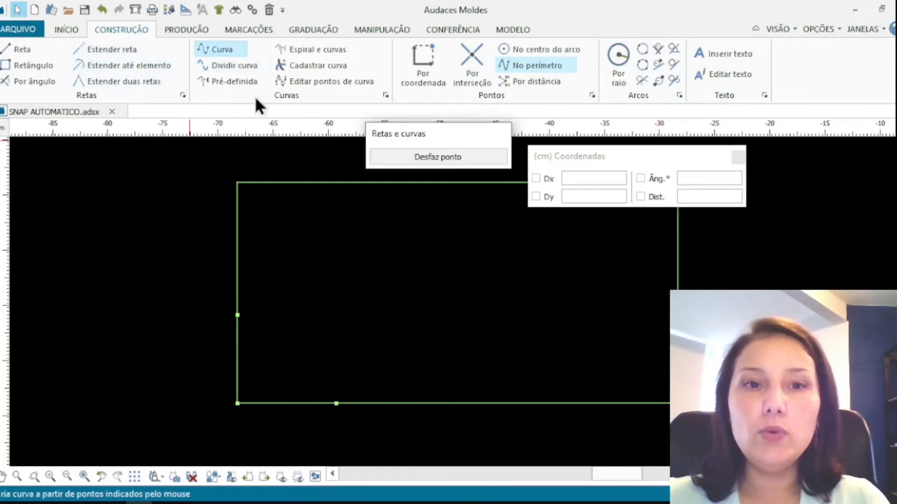
pyautogui.click(337, 403)
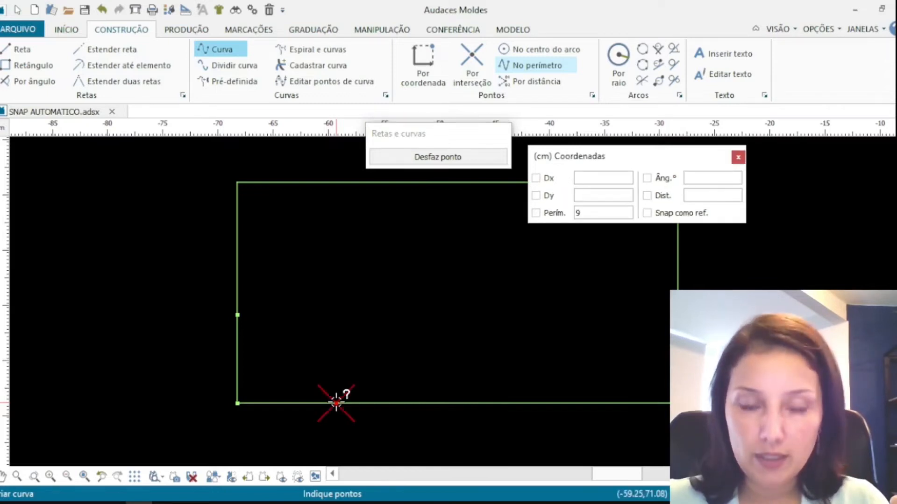
pyautogui.click(337, 403)
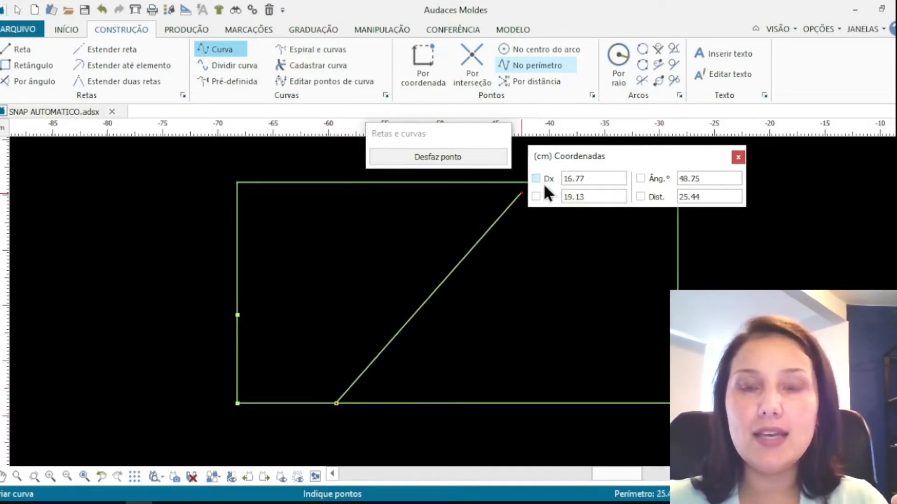
pyautogui.doubleClick(573, 178)
pyautogui.write('0')
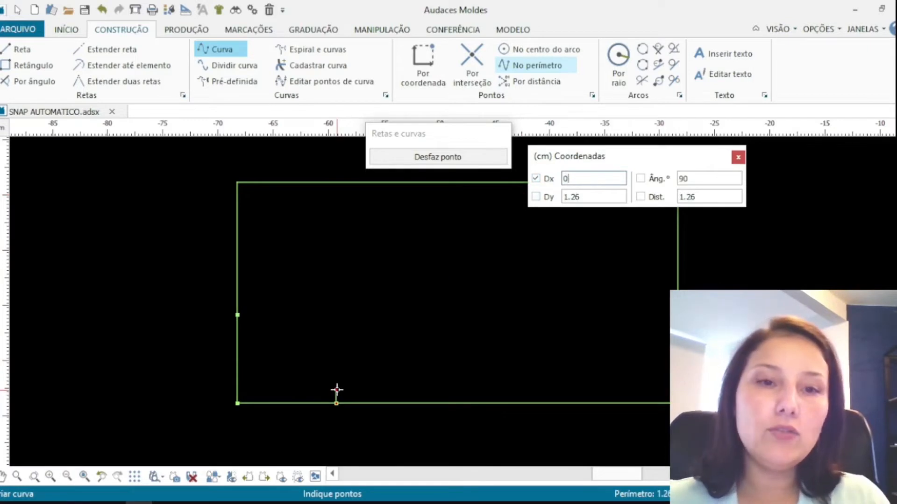
pyautogui.click(536, 179)
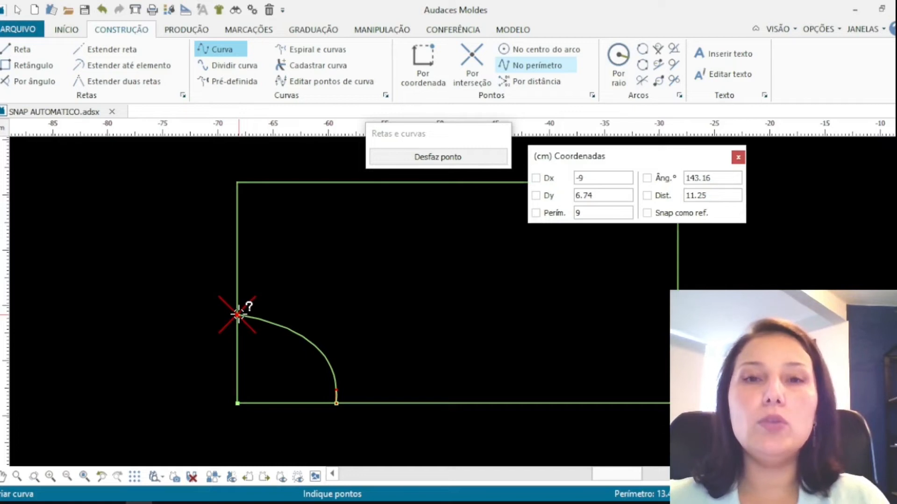
pyautogui.click(238, 315)
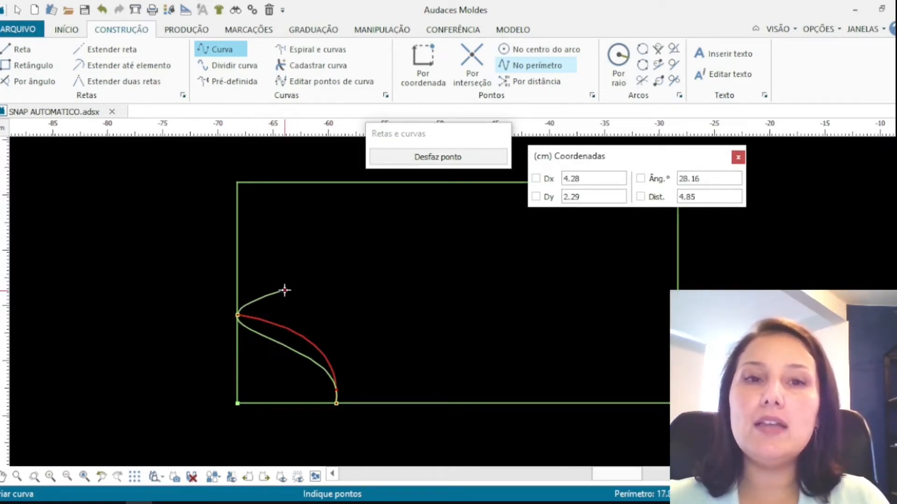
pyautogui.rightClick(285, 290)
pyautogui.rightClick(284, 287)
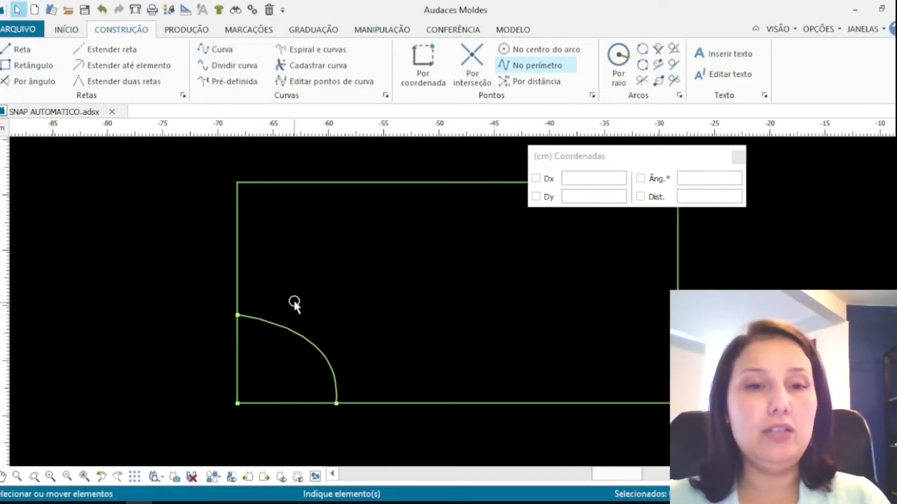
# Draw a curve from the bottom-edge point through the interior point to the left-side point, then undo it
pyautogui.scroll(1, 299, 318)
pyautogui.doubleClick(309, 336)
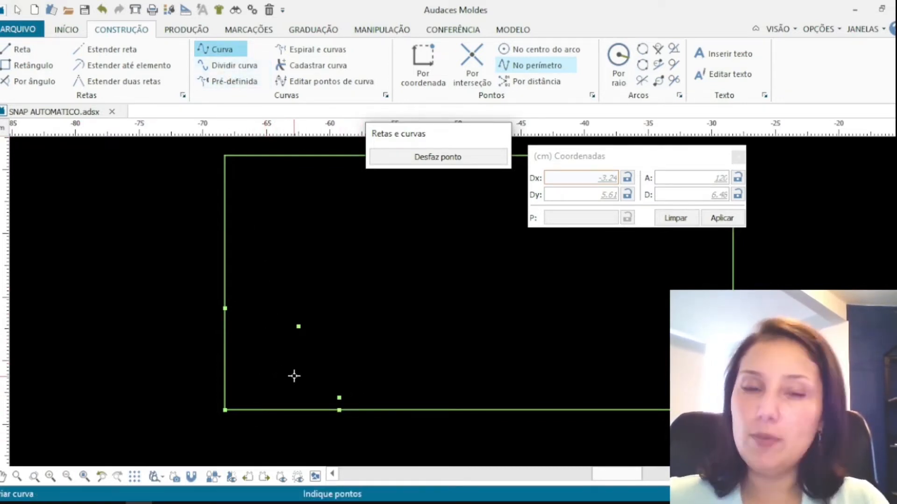
pyautogui.click(339, 410)
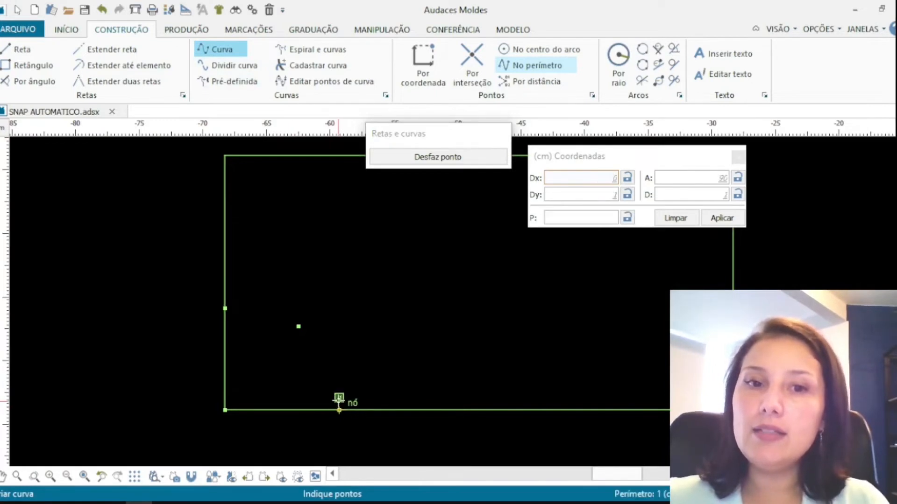
pyautogui.click(298, 327)
pyautogui.click(226, 308)
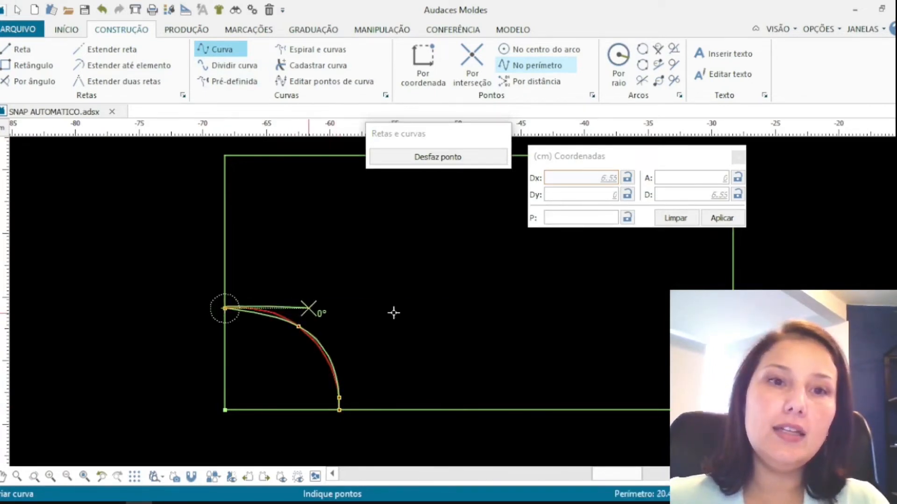
pyautogui.rightClick(442, 309)
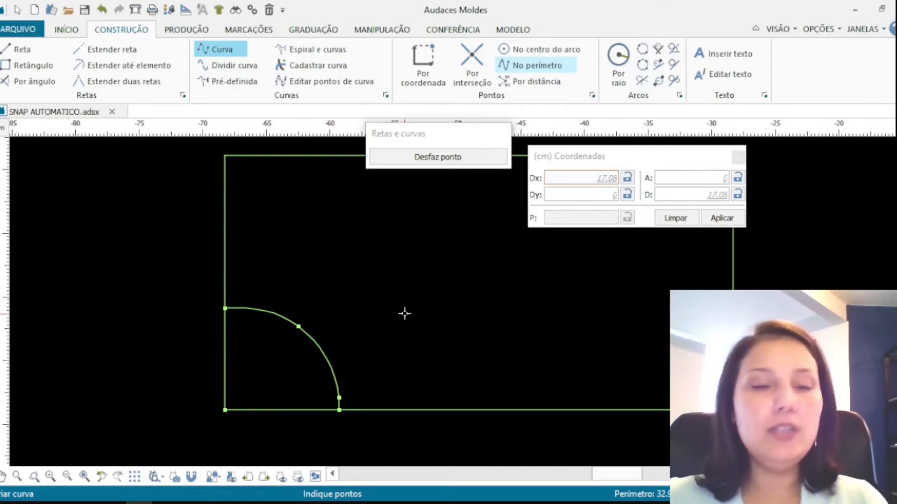
pyautogui.hotkey('ctrl', 'z')
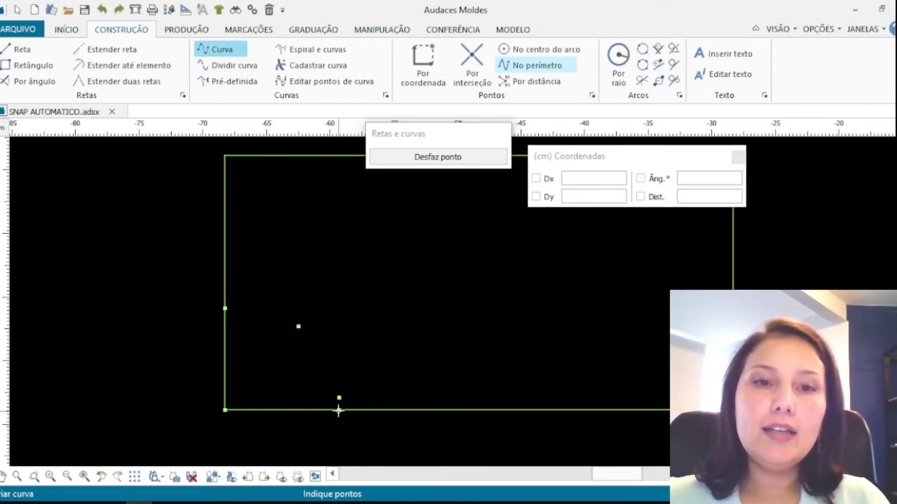
# Redraw the curve from the bottom-edge point through the interior point to the left-side point using classic snap
pyautogui.click(339, 410)
pyautogui.click(339, 399)
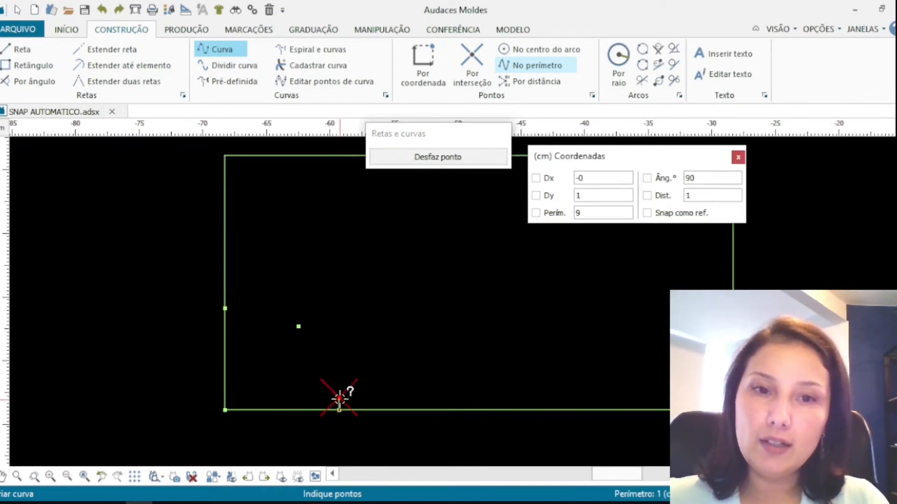
pyautogui.click(299, 327)
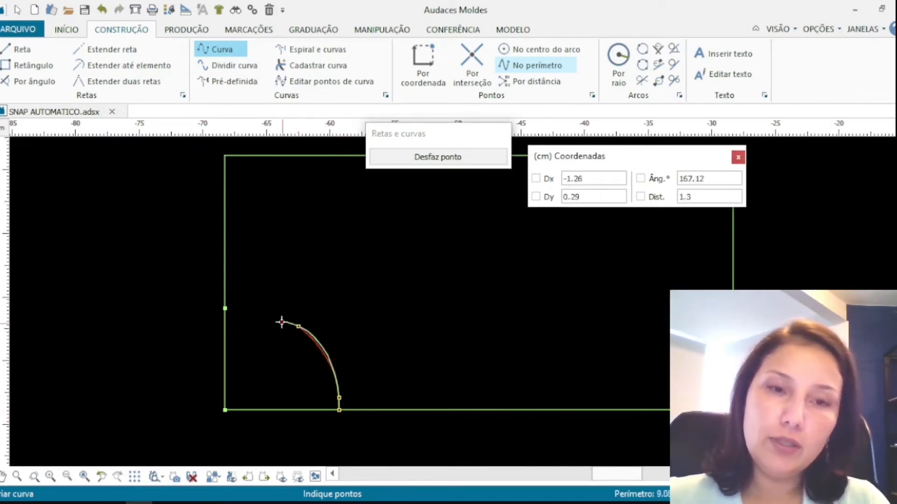
pyautogui.click(224, 308)
pyautogui.rightClick(294, 281)
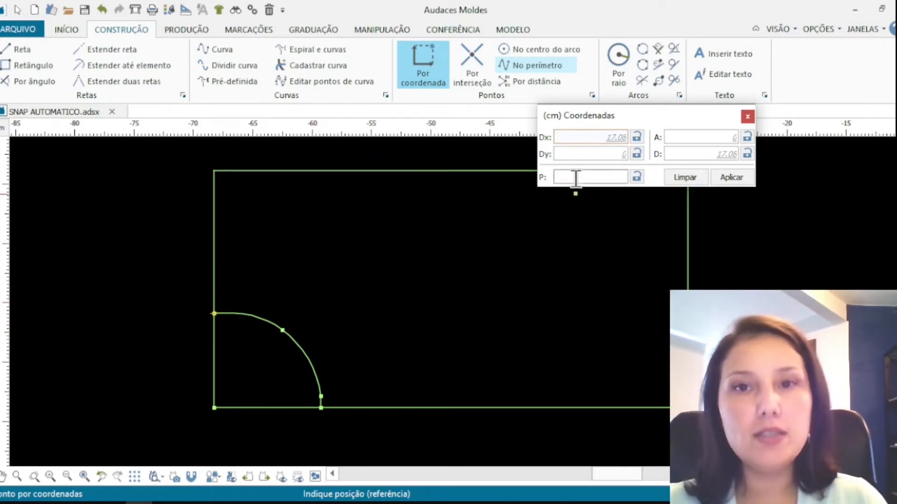
# Add a point by coordinate with offsets Dx 2 cm and Dy 8 cm from the left-side point
pyautogui.click(573, 150)
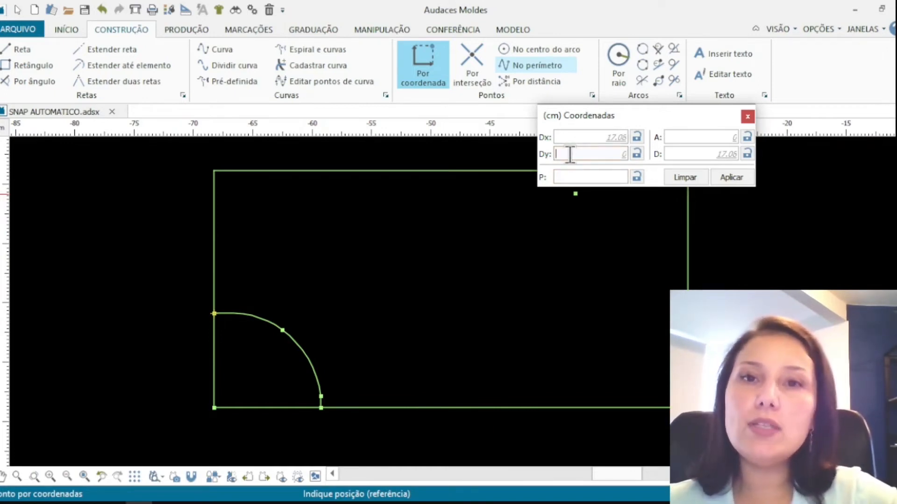
pyautogui.write('8')
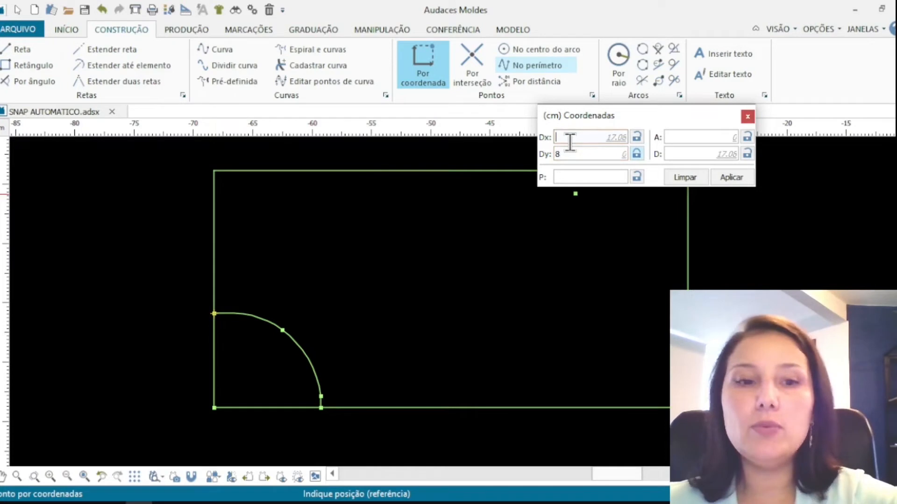
pyautogui.write('2')
pyautogui.click(728, 181)
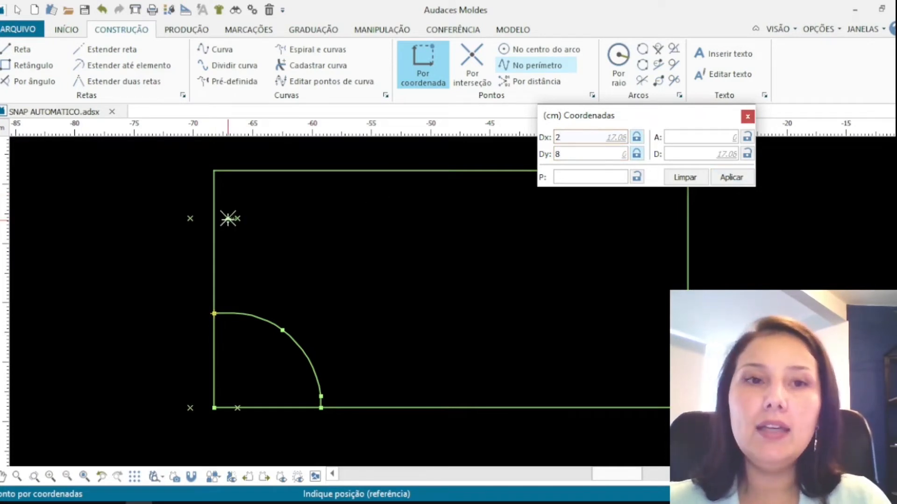
pyautogui.click(237, 218)
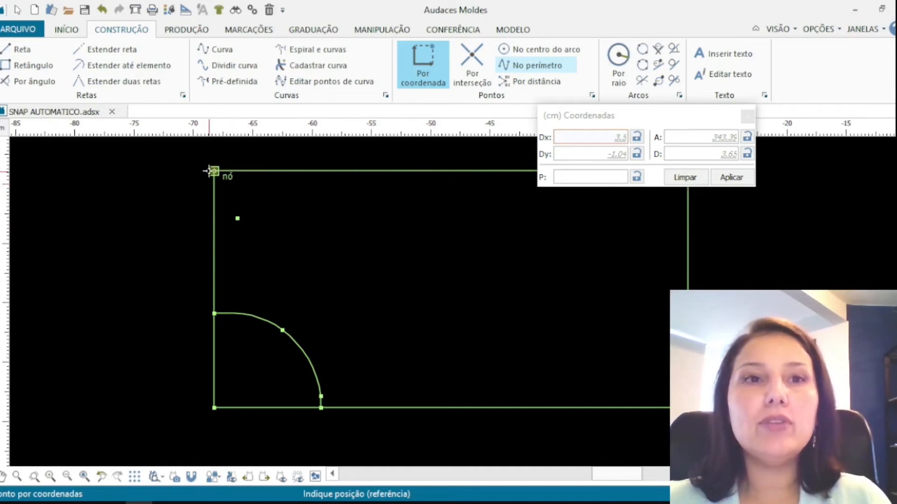
# Add a point 23 cm along the perimeter, landing on the rectangle's top edge
pyautogui.click(580, 177)
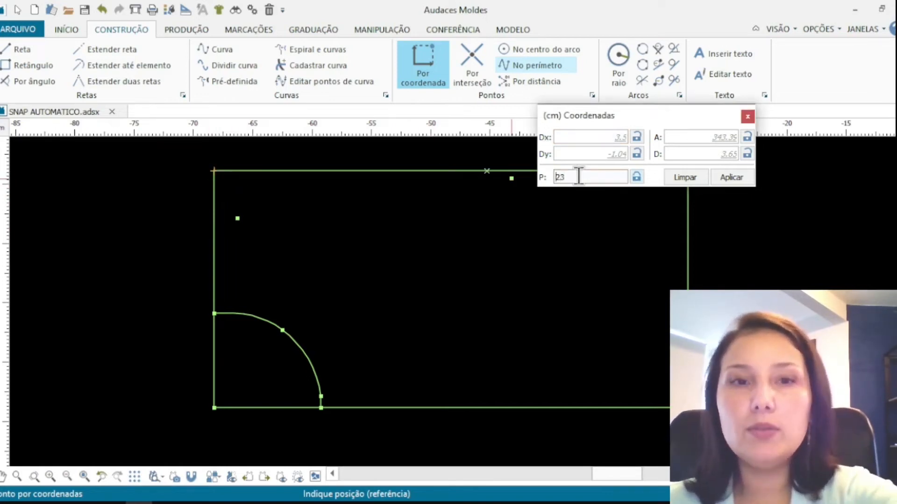
pyautogui.write('23')
pyautogui.press('Return')
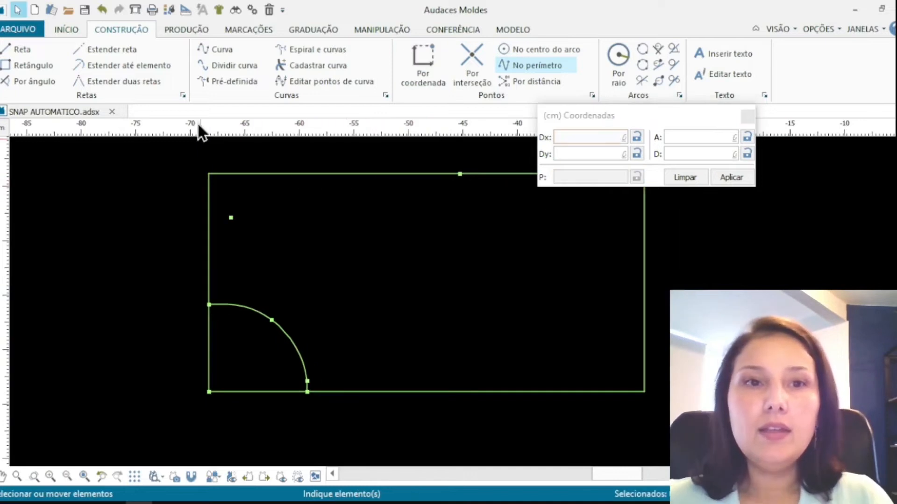
# Draw a line between the left-side point and the offset point with automatic snap, then undo it
pyautogui.click(18, 52)
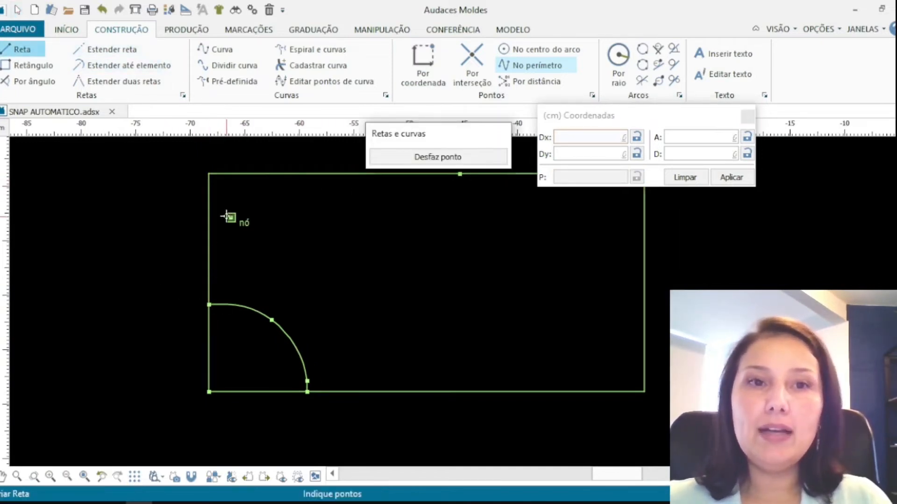
pyautogui.click(230, 217)
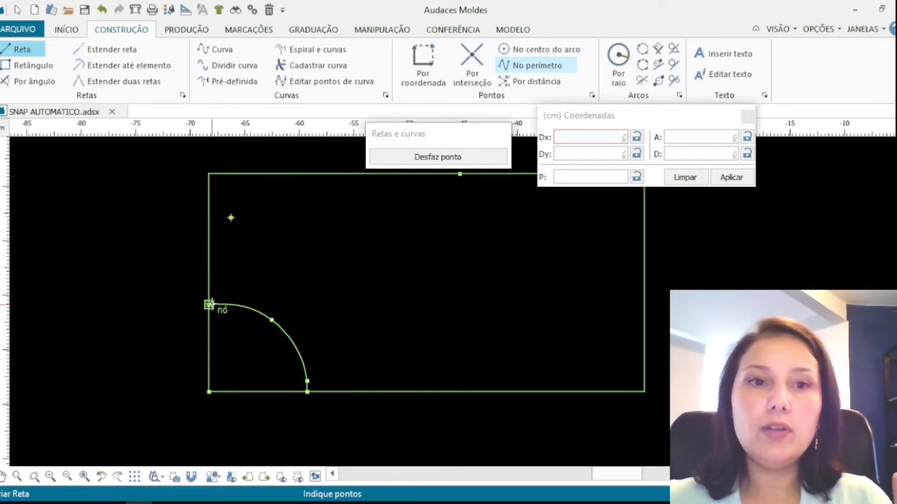
pyautogui.click(209, 305)
pyautogui.click(230, 218)
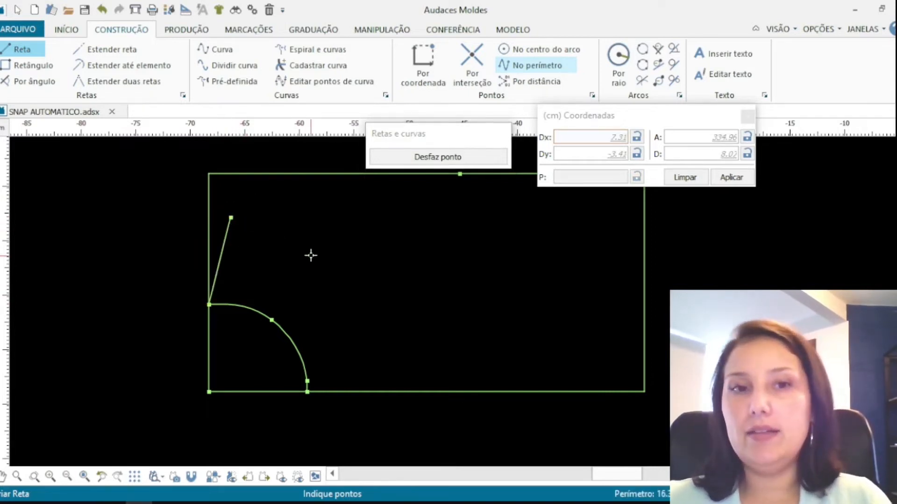
pyautogui.hotkey('ctrl', 'z')
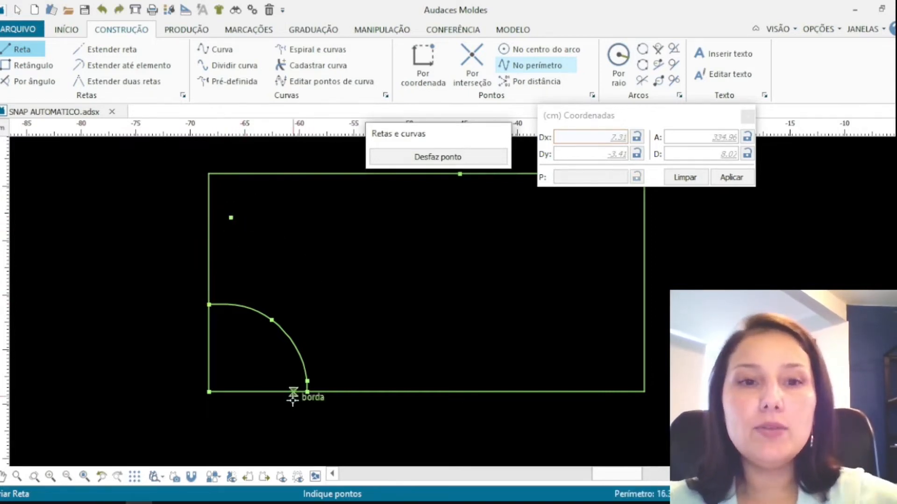
# Switch to classic snap and draw a line from the left-side point to the offset point
pyautogui.click(193, 479)
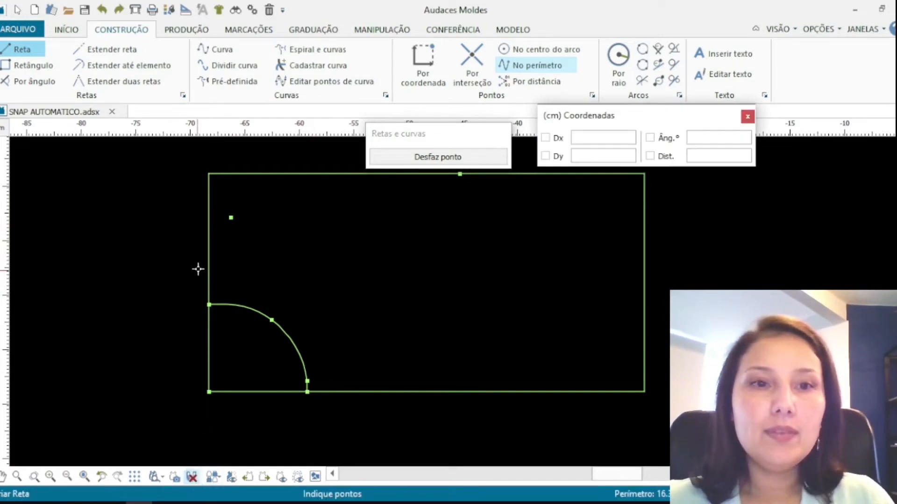
pyautogui.click(217, 304)
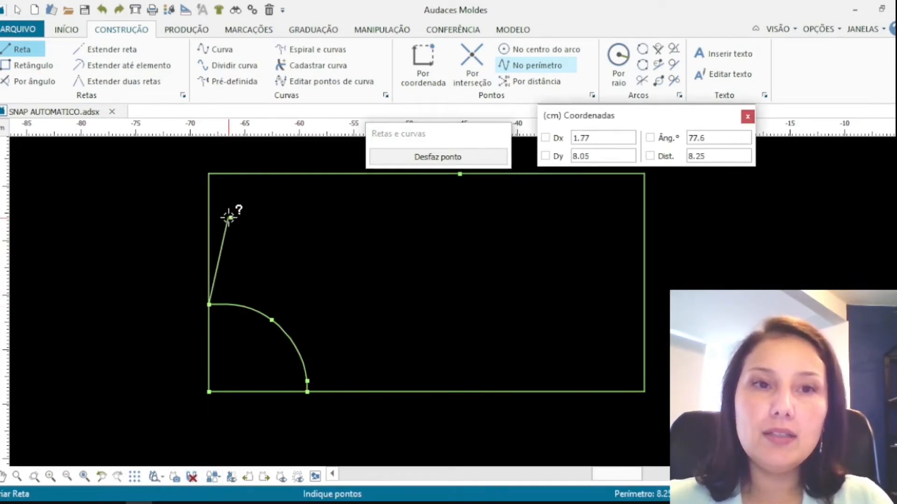
pyautogui.click(231, 218)
pyautogui.rightClick(252, 224)
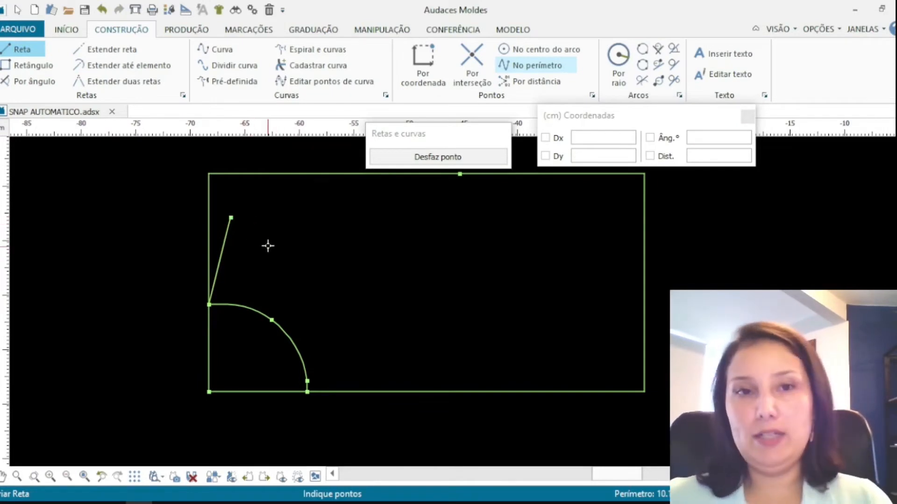
pyautogui.scroll(-1, 271, 260)
pyautogui.scroll(1, 377, 229)
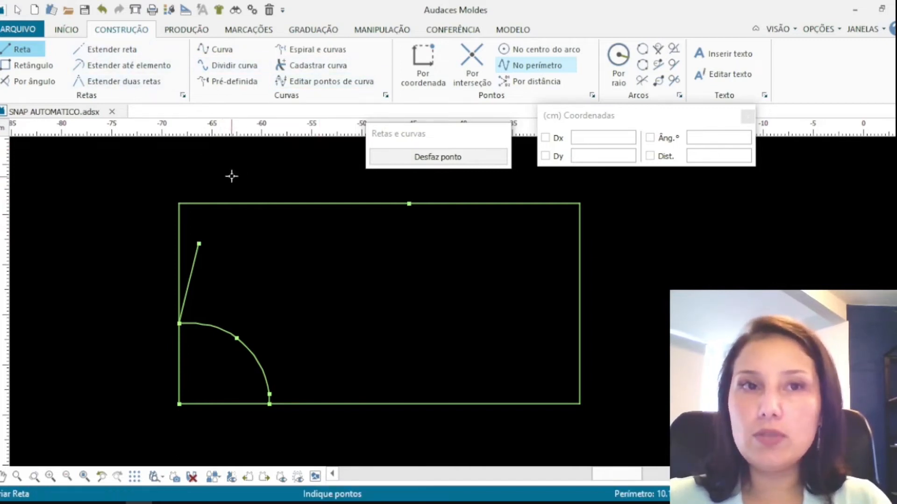
# Draw a curve from the offset point through intermediate points to the point on the rectangle's top edge
pyautogui.click(216, 49)
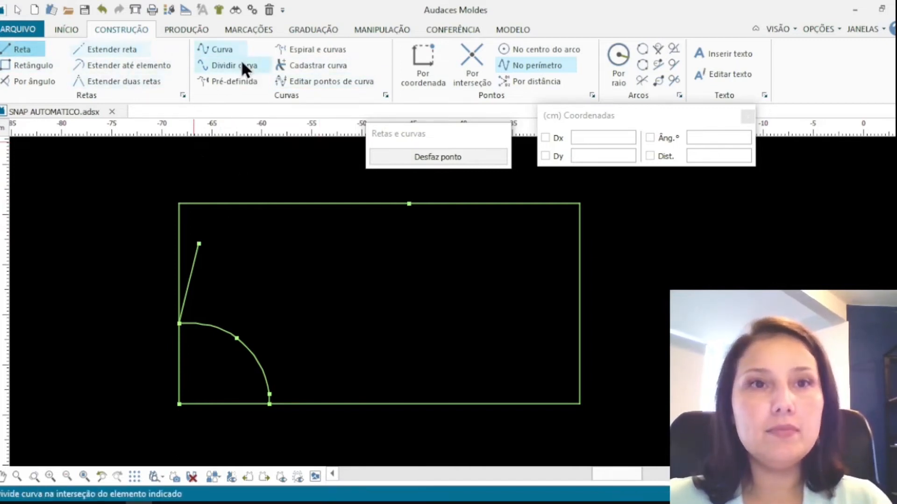
pyautogui.click(199, 243)
pyautogui.click(338, 249)
pyautogui.click(395, 242)
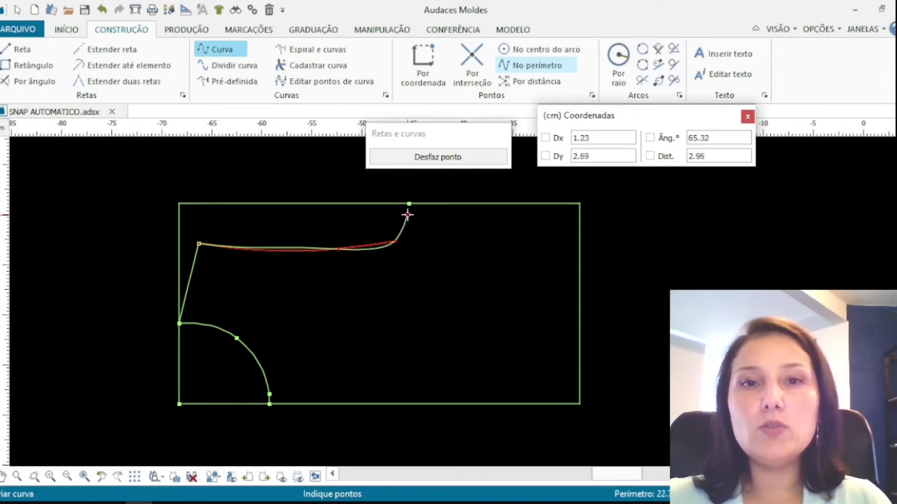
pyautogui.click(409, 205)
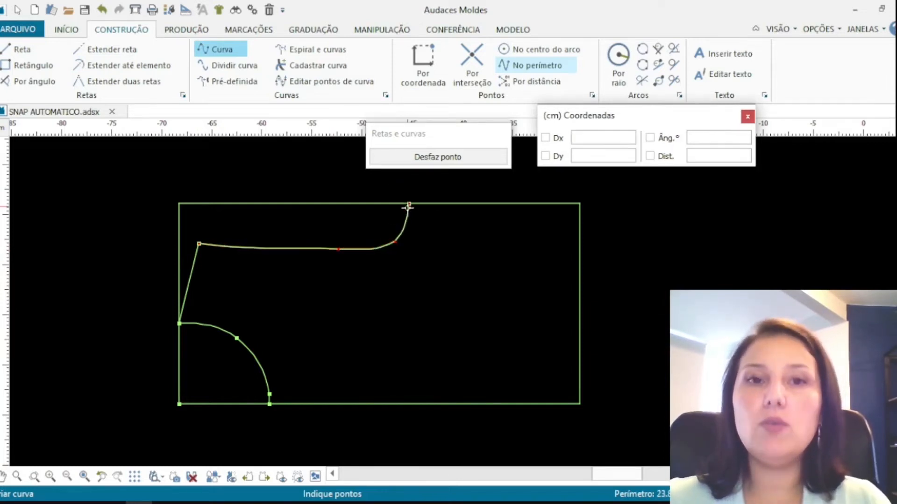
# Reshape the new top curve with the Modify tool by dragging its control points into a smoother neckline
pyautogui.click(381, 30)
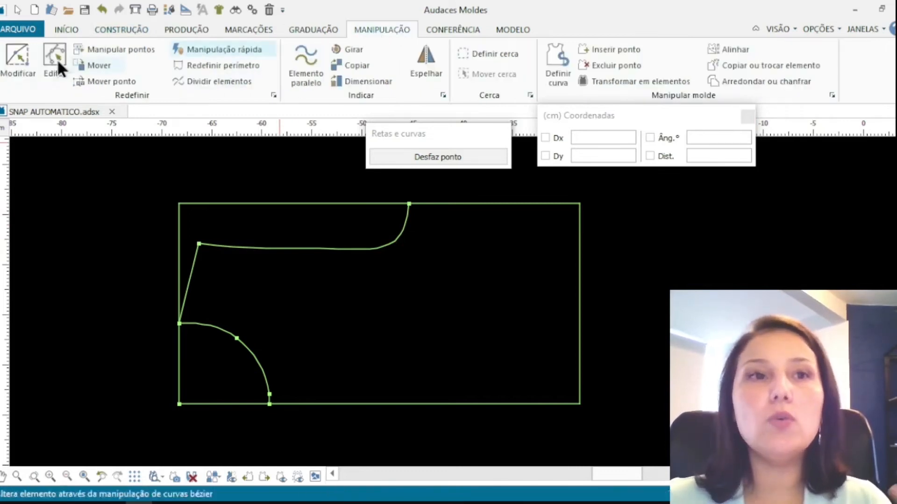
pyautogui.click(18, 58)
pyautogui.click(392, 246)
pyautogui.click(395, 241)
pyautogui.click(388, 237)
pyautogui.click(338, 249)
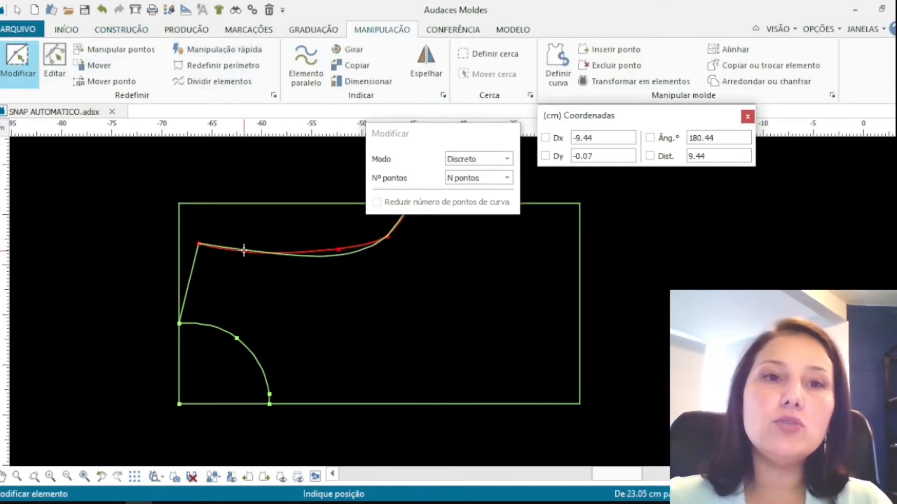
pyautogui.click(271, 249)
pyautogui.moveTo(426, 145); pyautogui.dragTo(628, 187)
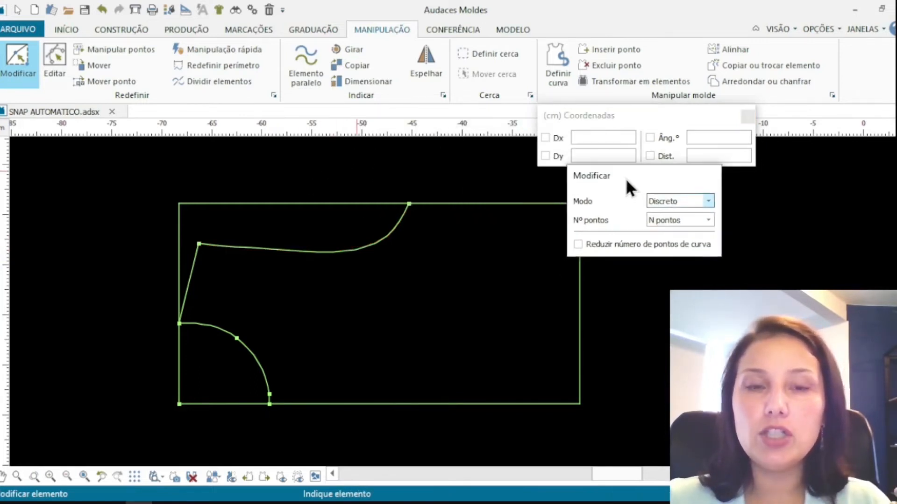
pyautogui.click(349, 250)
pyautogui.click(361, 245)
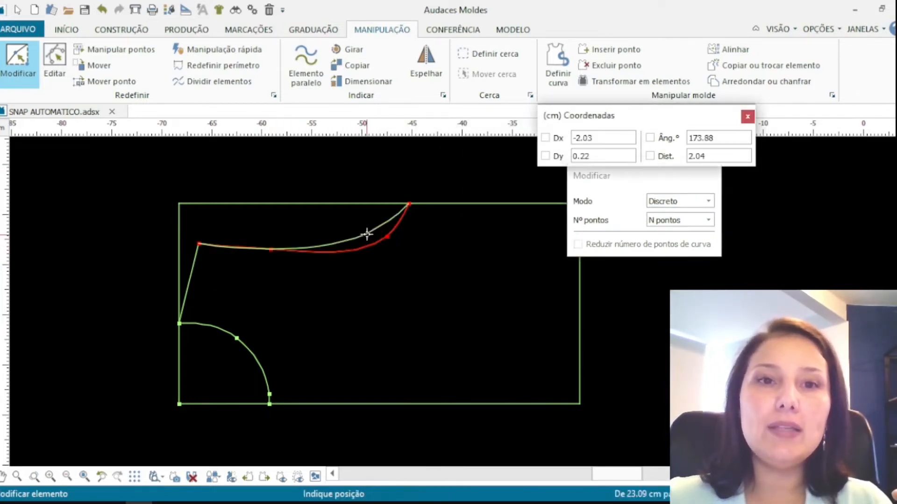
pyautogui.click(375, 232)
pyautogui.click(222, 333)
pyautogui.scroll(2, 222, 334)
pyautogui.click(249, 345)
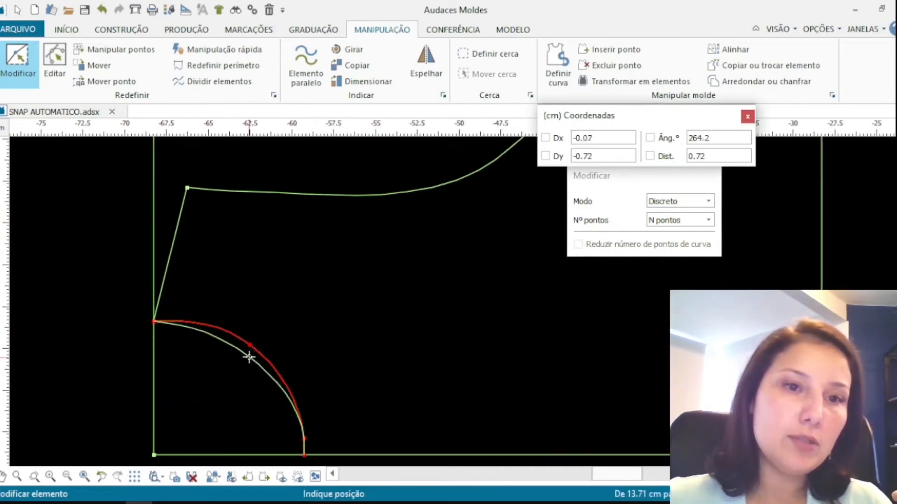
pyautogui.press('Escape')
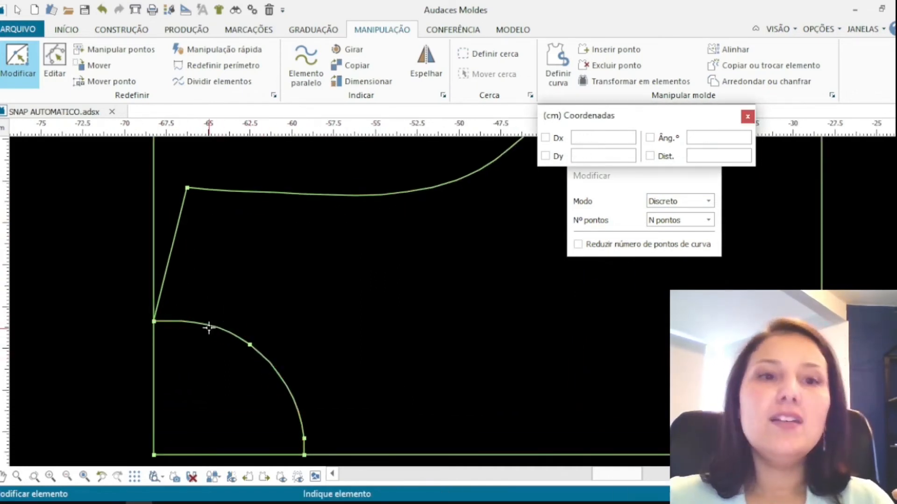
# Delete the lower quarter curve and then its leftover points
pyautogui.press('Escape')
pyautogui.click(206, 322)
pyautogui.press('Delete')
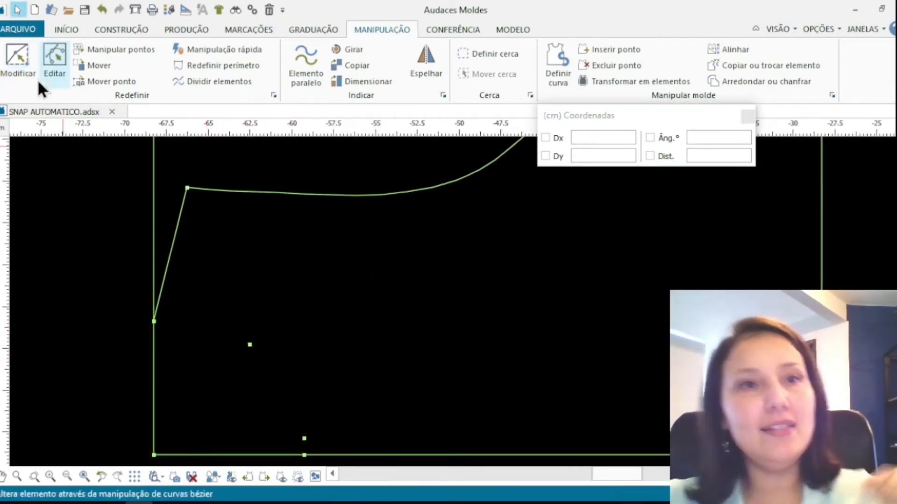
pyautogui.press('Escape')
pyautogui.moveTo(209, 295); pyautogui.dragTo(339, 441)
pyautogui.press('Delete')
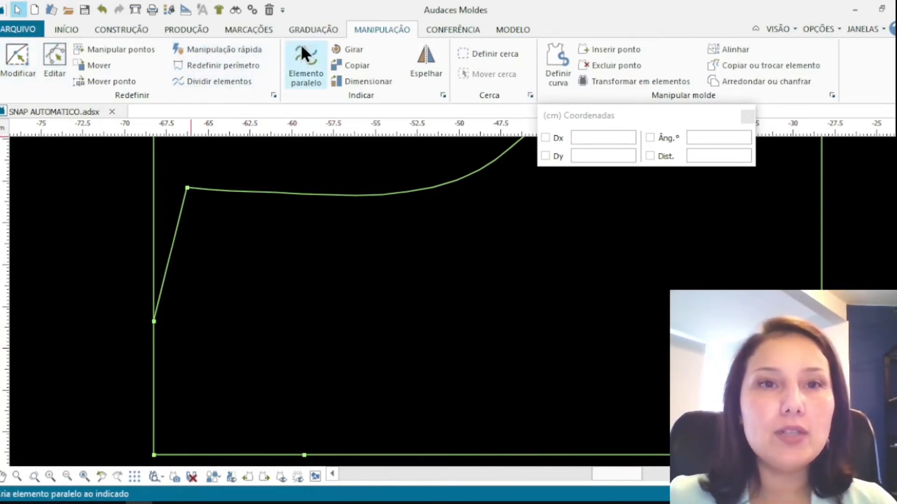
# Redraw a curve from the bottom-edge point up to the left-side point using classic snap
pyautogui.click(122, 29)
pyautogui.click(216, 49)
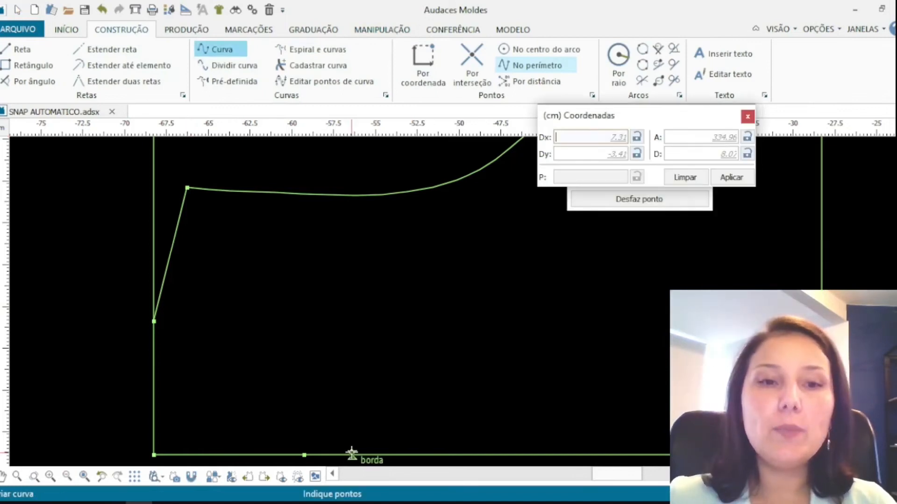
pyautogui.click(304, 455)
pyautogui.click(304, 436)
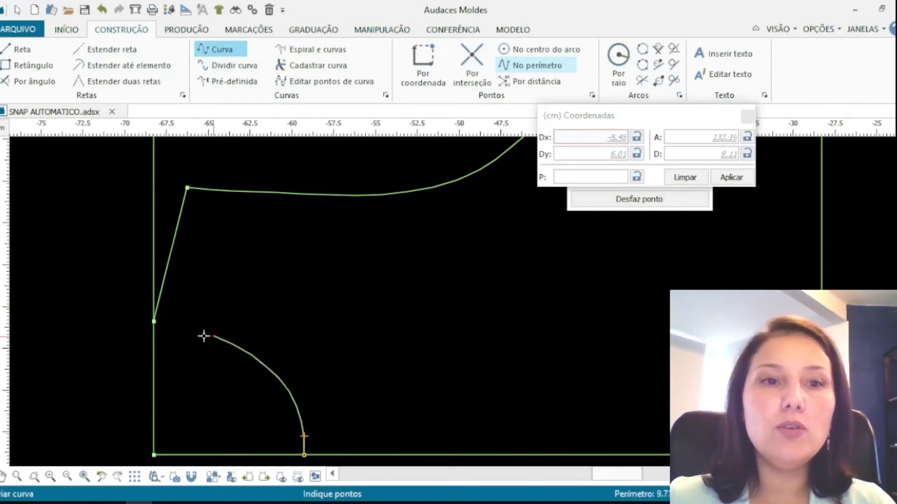
pyautogui.rightClick(153, 320)
pyautogui.scroll(-8, 190, 381)
pyautogui.rightClick(278, 360)
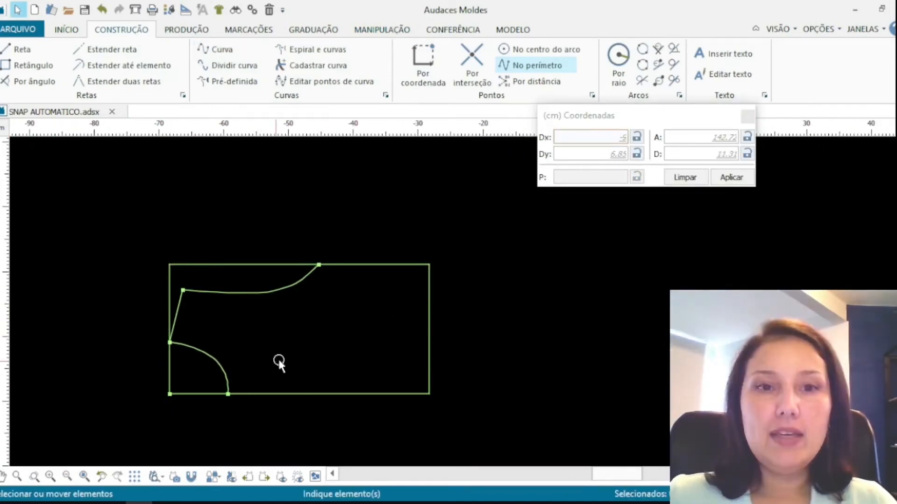
pyautogui.scroll(1, 267, 322)
# Extract a pattern piece from the connected contour of rectangle, line and curves
pyautogui.click(185, 29)
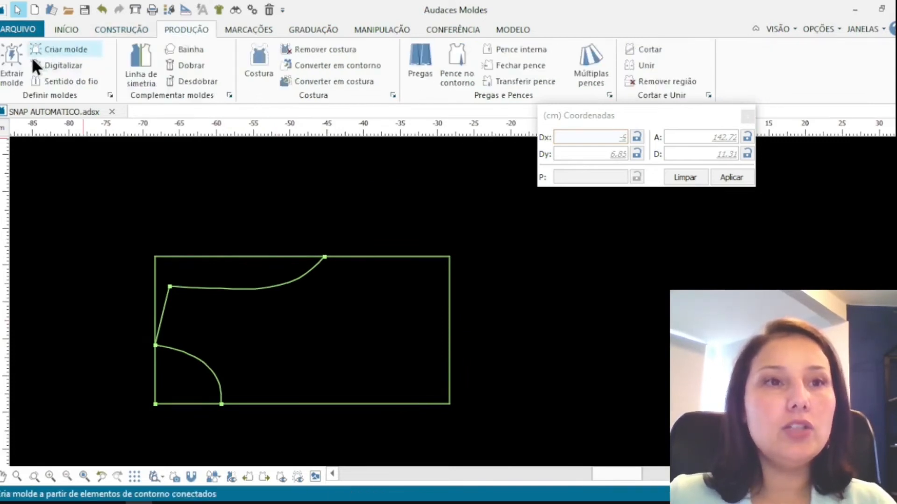
pyautogui.click(13, 63)
pyautogui.click(376, 360)
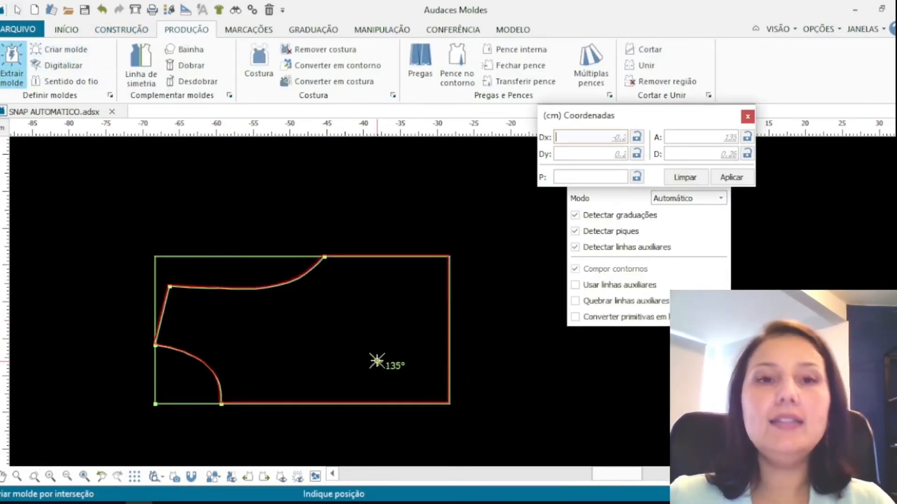
pyautogui.click(379, 276)
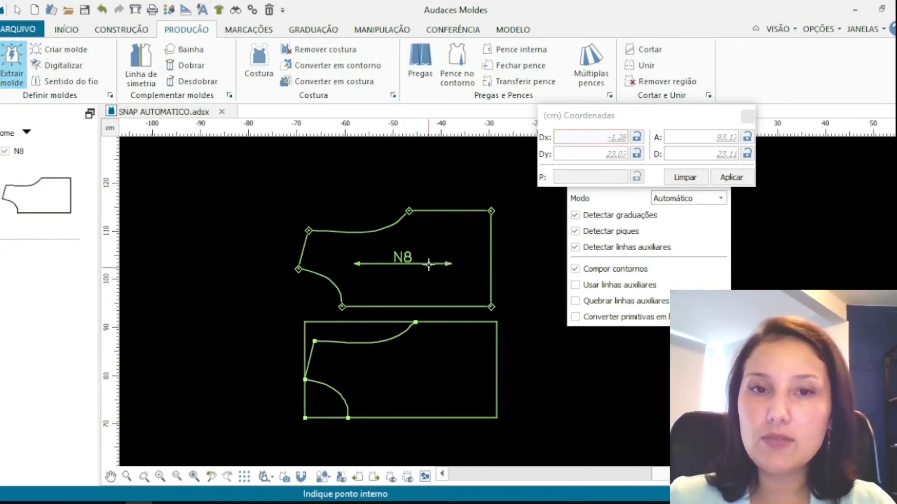
pyautogui.rightClick(508, 292)
pyautogui.moveTo(260, 304); pyautogui.dragTo(486, 416)
pyautogui.scroll(4, 403, 210)
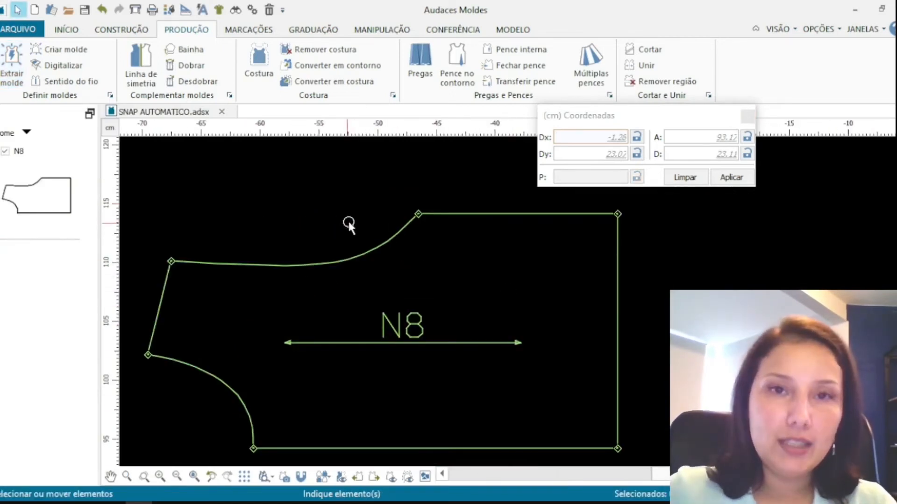
pyautogui.scroll(-3, 348, 223)
pyautogui.scroll(1, 333, 260)
pyautogui.scroll(-1, 376, 310)
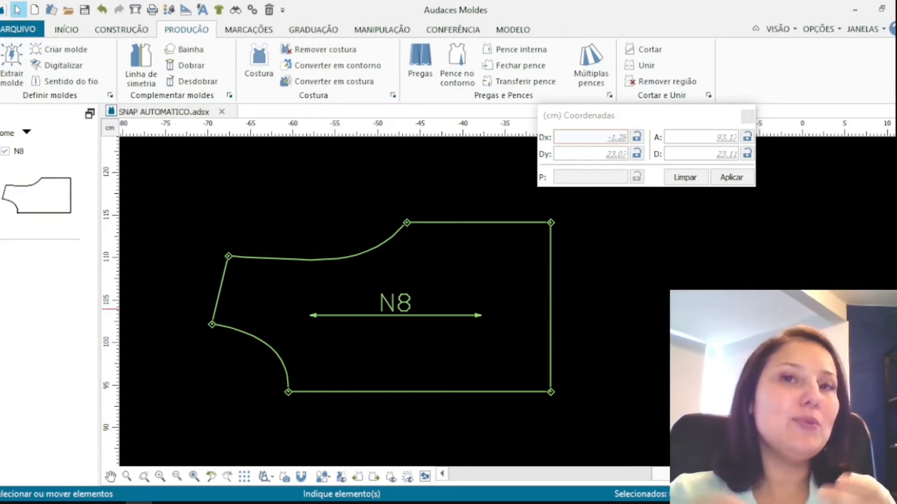
# Try to insert a control point on the pattern 2 cm along the perimeter from its top-right corner
pyautogui.click(366, 35)
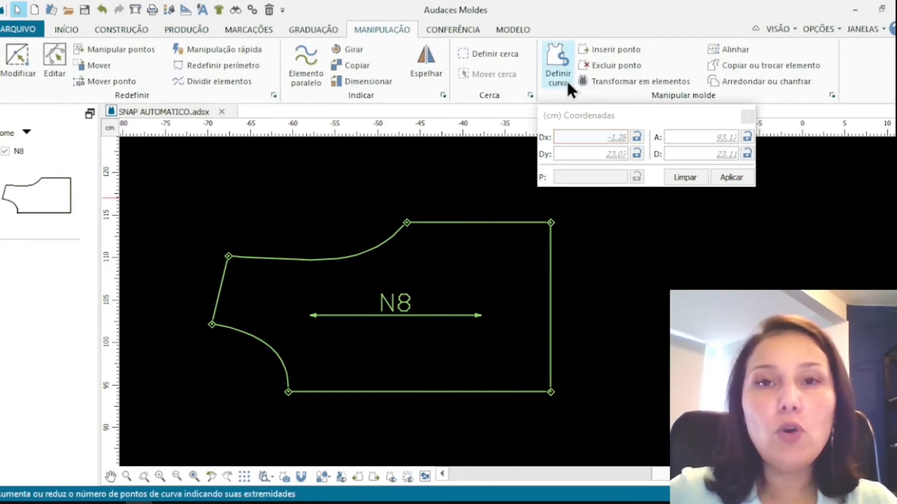
pyautogui.click(616, 50)
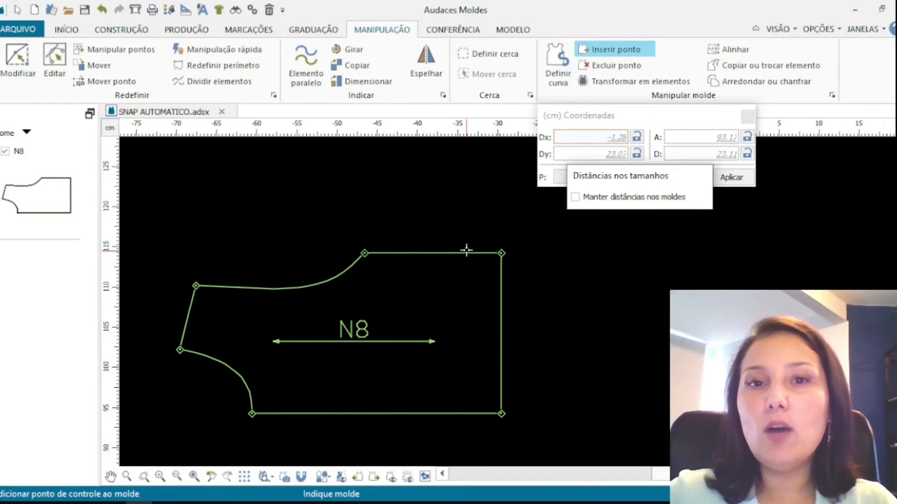
pyautogui.click(466, 250)
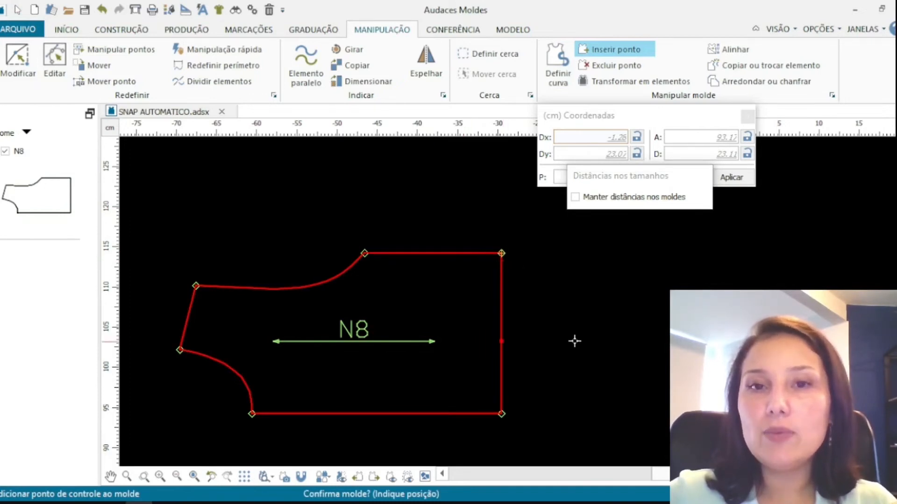
pyautogui.click(579, 177)
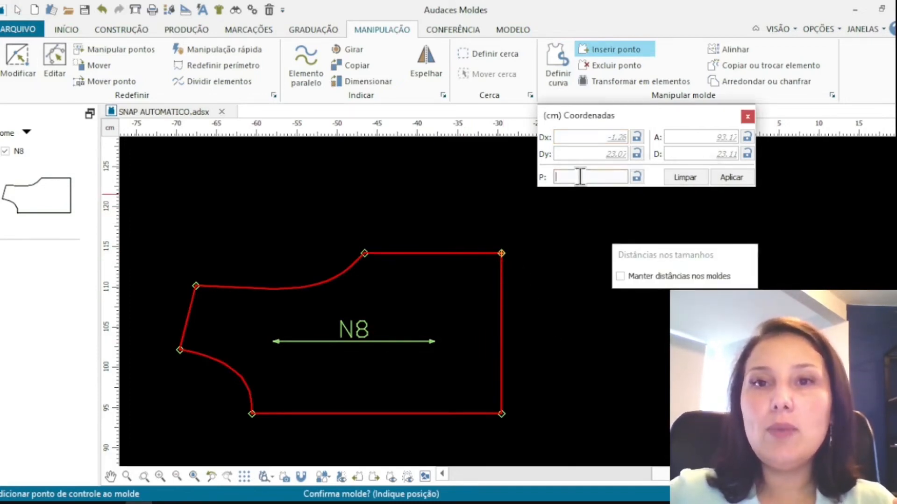
pyautogui.write('2')
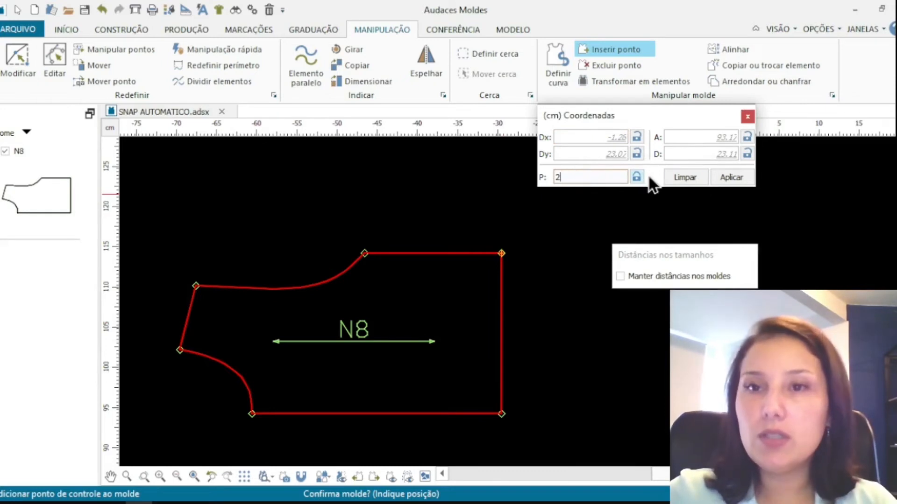
pyautogui.click(738, 180)
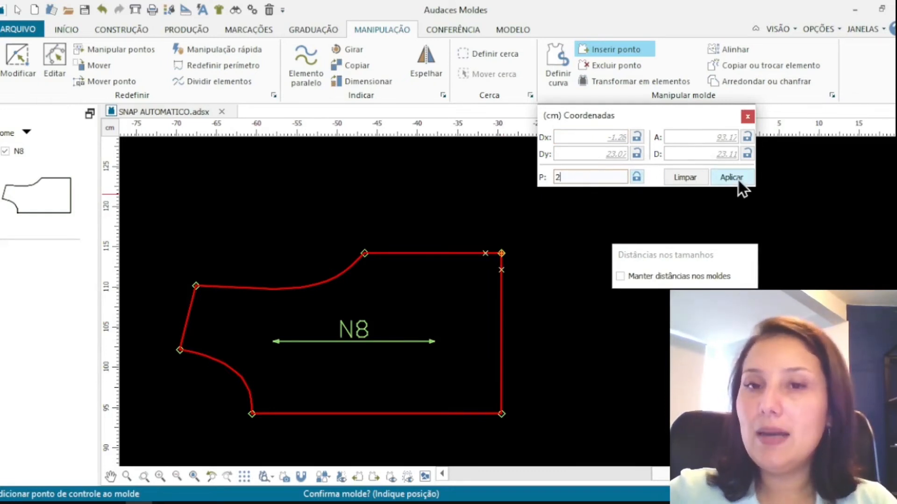
pyautogui.click(501, 270)
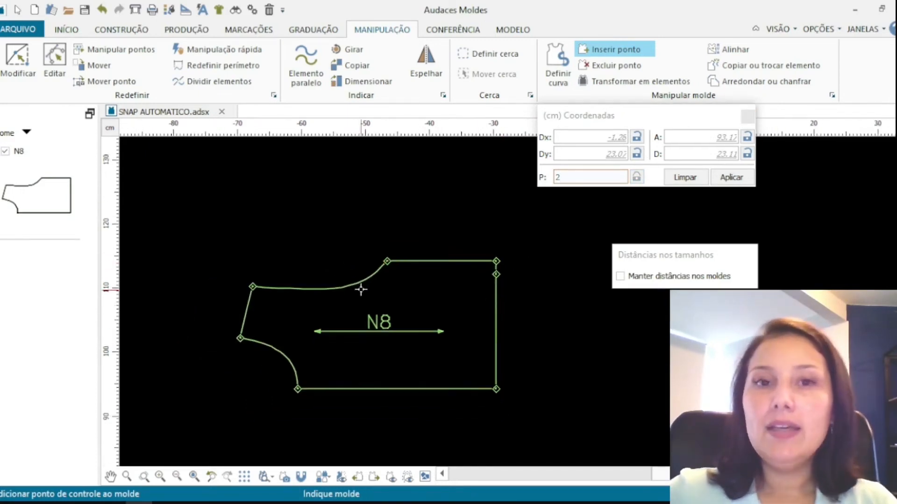
pyautogui.scroll(1, 458, 312)
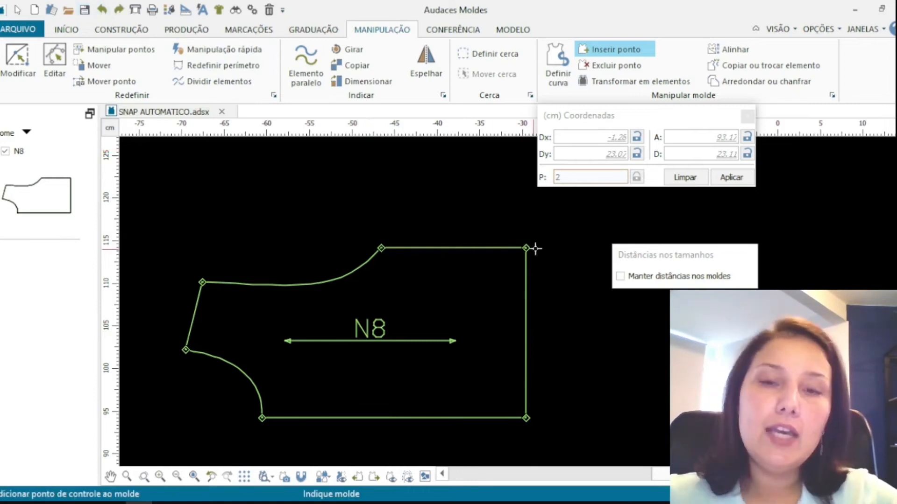
# Insert a control point on the pattern's right edge 2 cm below the top-right corner
pyautogui.click(505, 247)
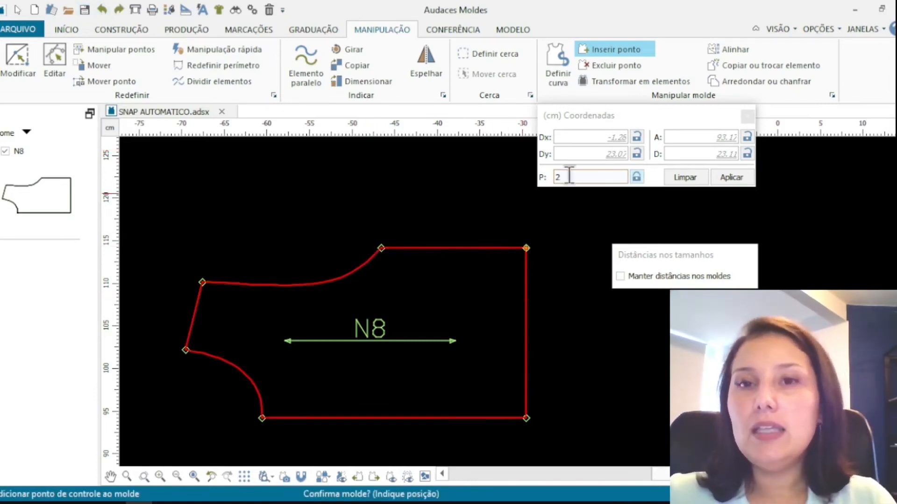
pyautogui.doubleClick(555, 176)
pyautogui.click(563, 178)
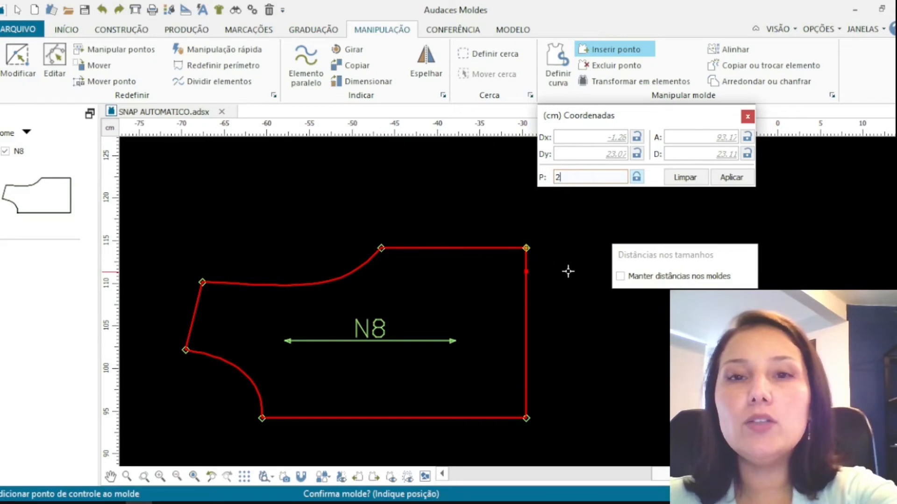
pyautogui.click(526, 274)
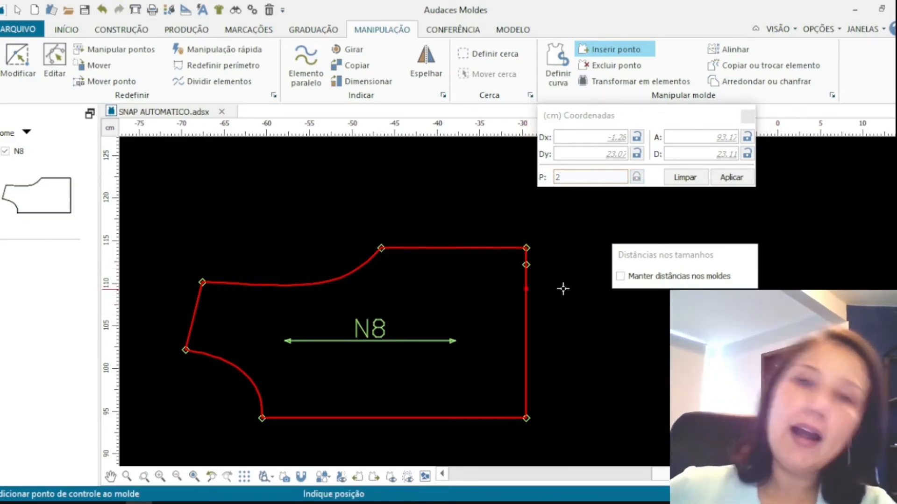
# Delete the pattern's top-right corner point with Excluir ponto
pyautogui.click(593, 65)
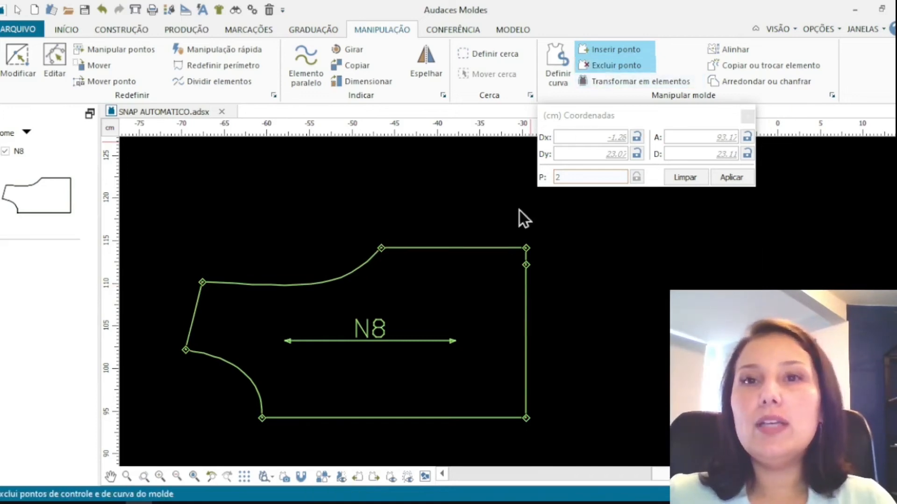
pyautogui.click(525, 248)
pyautogui.click(526, 248)
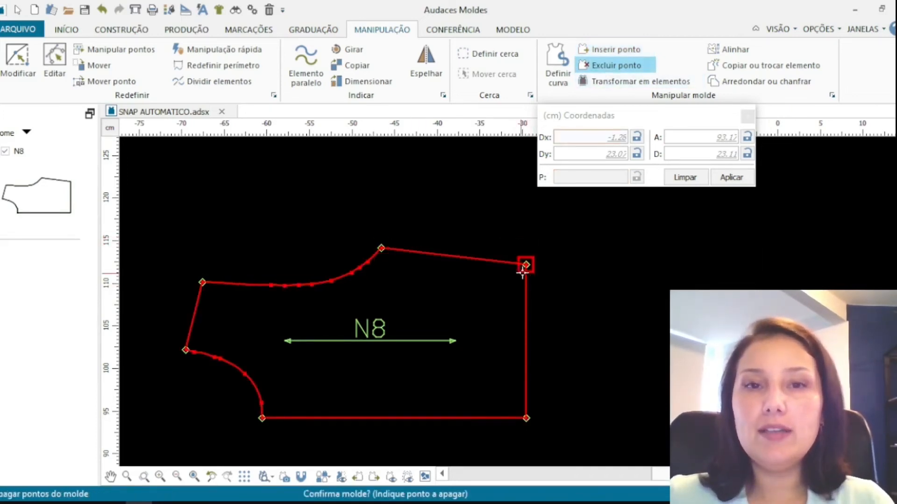
pyautogui.rightClick(591, 251)
pyautogui.scroll(-1, 468, 267)
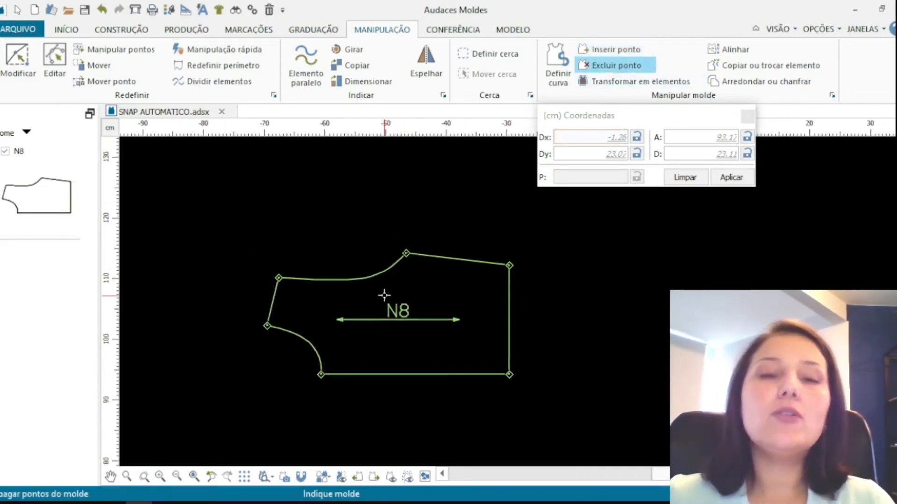
pyautogui.scroll(3, 384, 295)
pyautogui.rightClick(299, 313)
pyautogui.scroll(-1, 297, 314)
pyautogui.scroll(1, 299, 313)
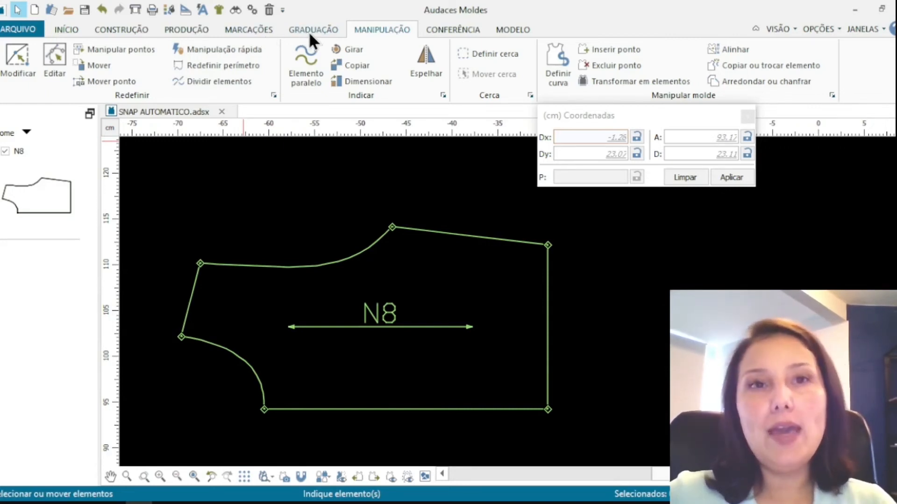
# Insert control points on the pattern's top edge and at the midpoint of its right edge with Inserir ponto
pyautogui.click(607, 50)
pyautogui.click(411, 229)
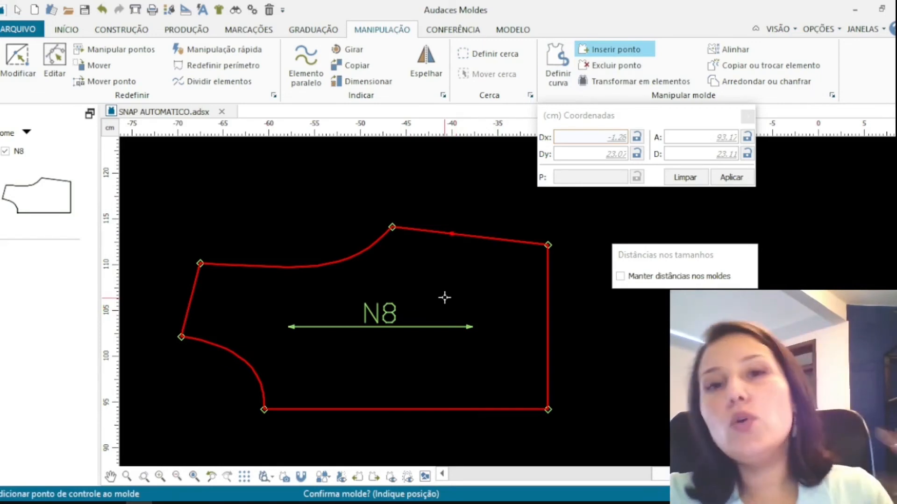
pyautogui.click(468, 236)
pyautogui.click(468, 236)
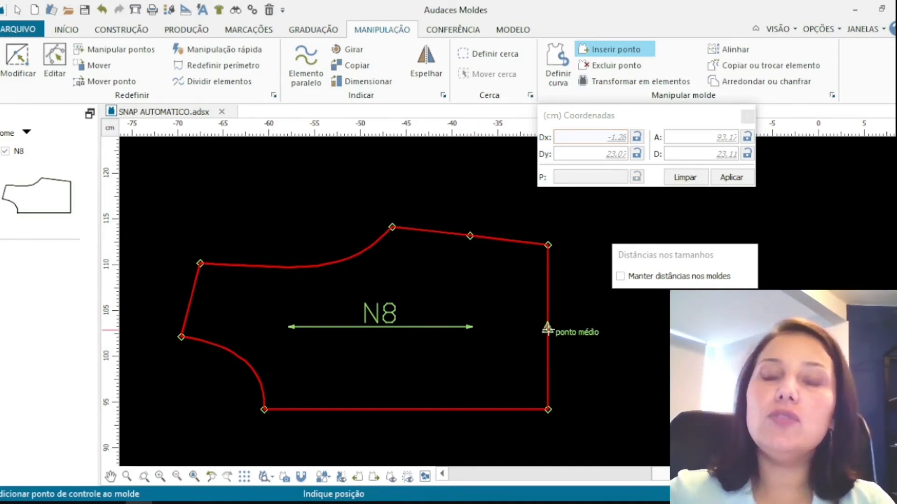
pyautogui.click(547, 329)
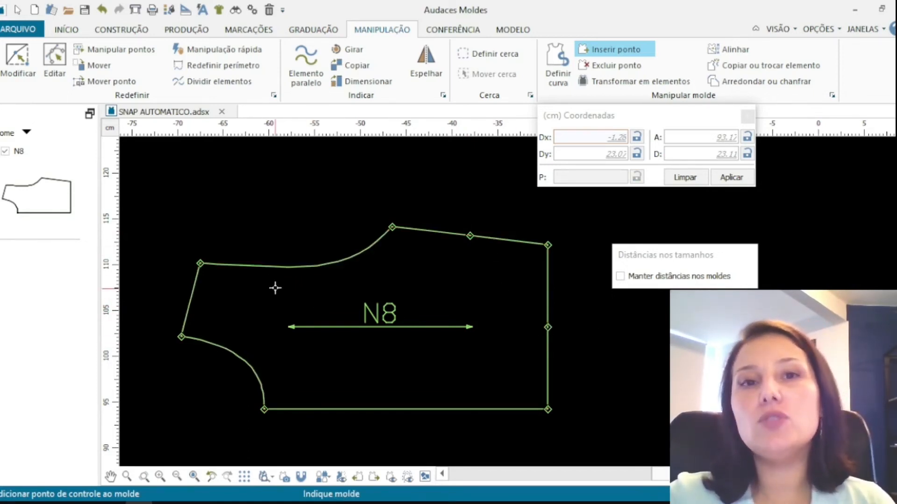
# Insert control points on the top curve, on the top edge and at the right edge's midpoint
pyautogui.click(276, 267)
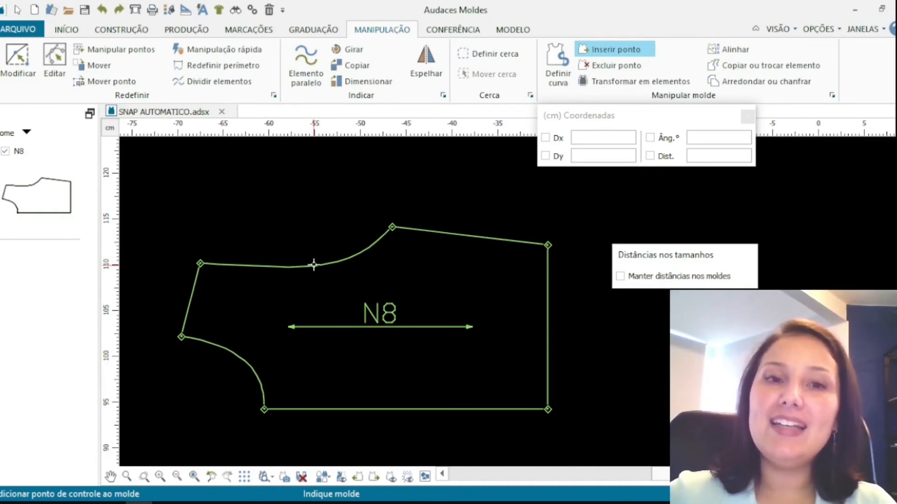
pyautogui.click(314, 265)
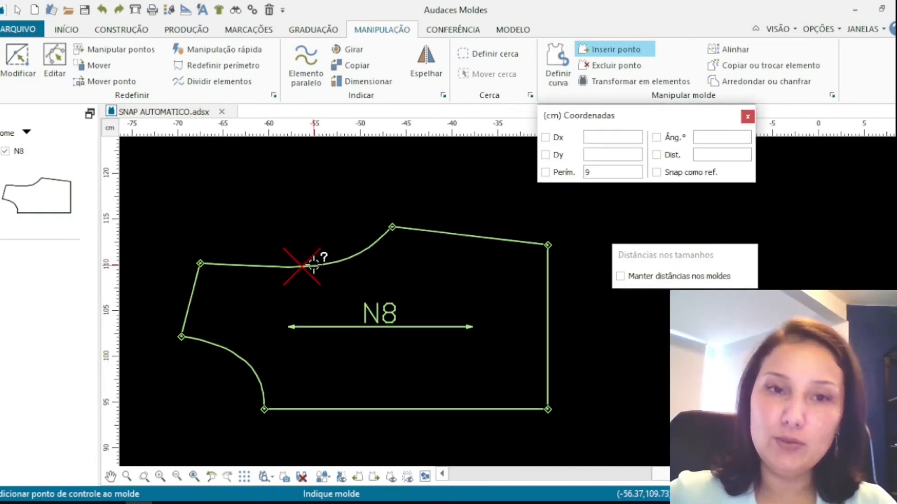
pyautogui.click(301, 228)
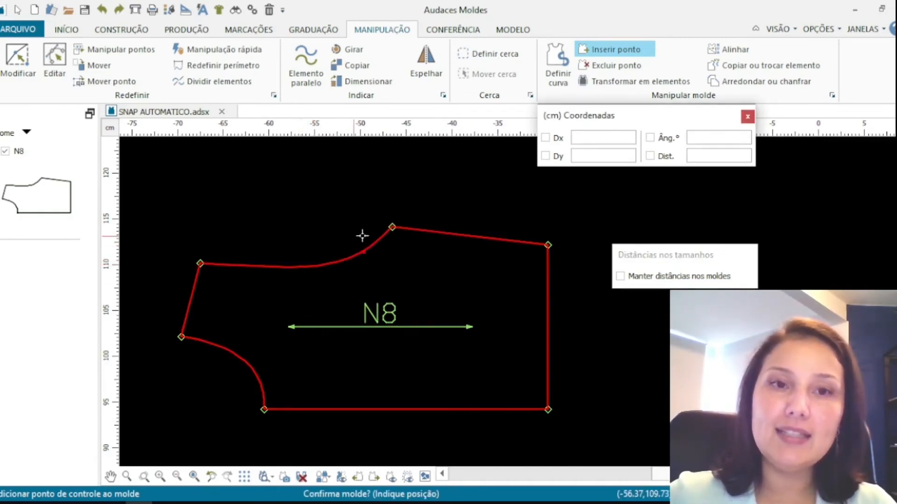
pyautogui.click(304, 266)
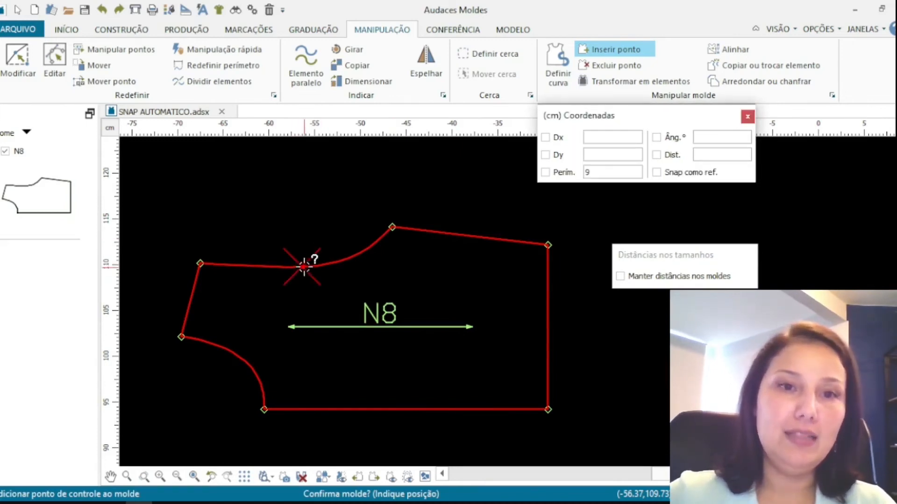
pyautogui.click(479, 238)
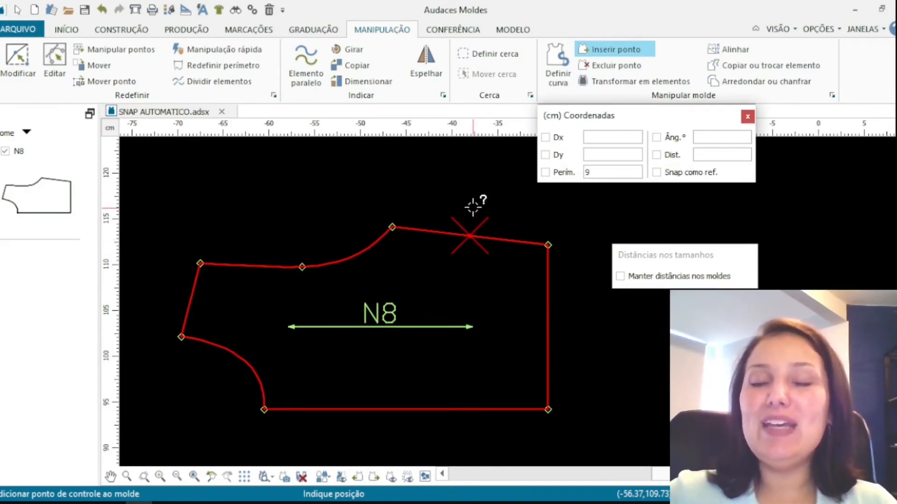
pyautogui.press('Return')
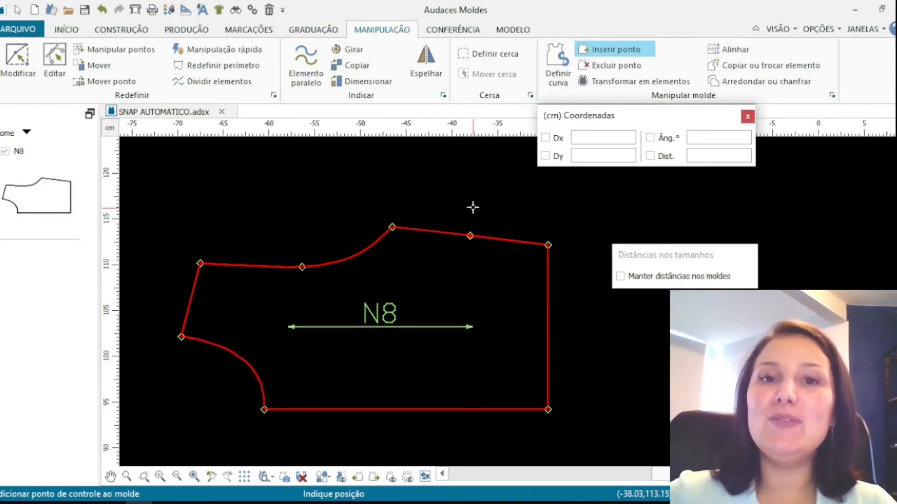
pyautogui.click(548, 326)
pyautogui.press('Return')
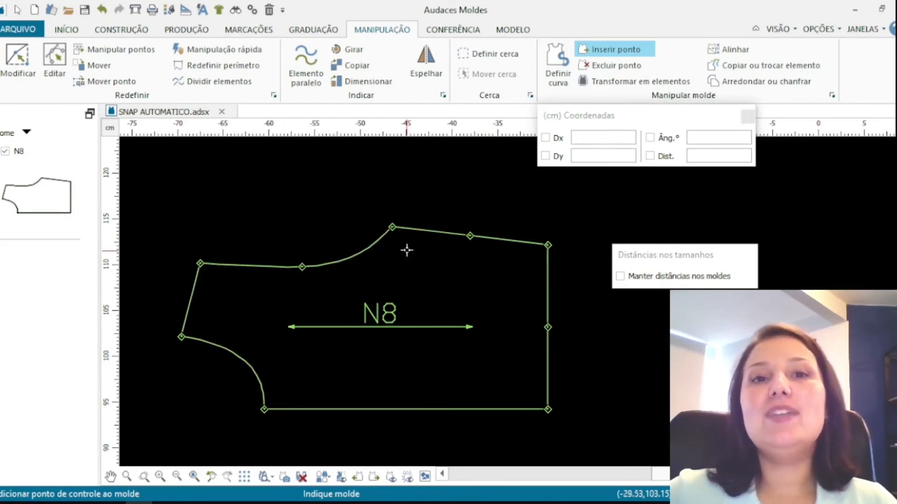
# Insert a T-shaped notch on the pattern's top edge 5 cm along the perimeter from the top-right corner
pyautogui.click(587, 64)
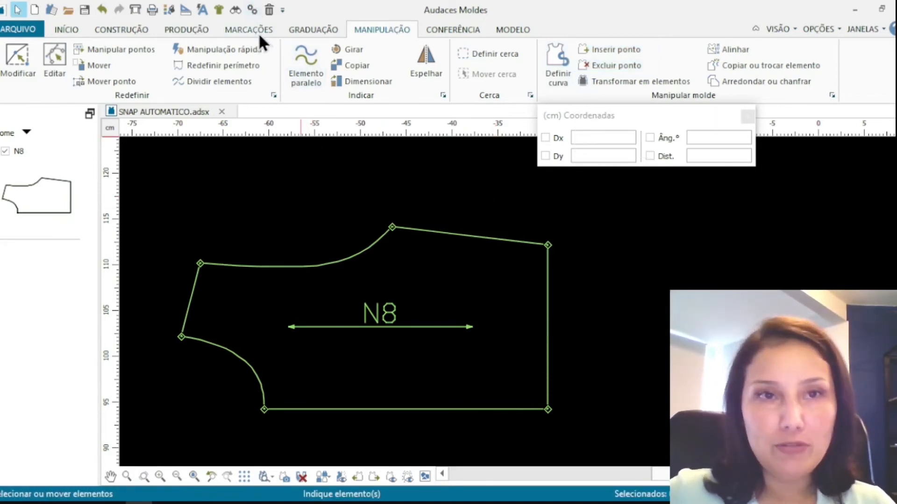
pyautogui.click(260, 34)
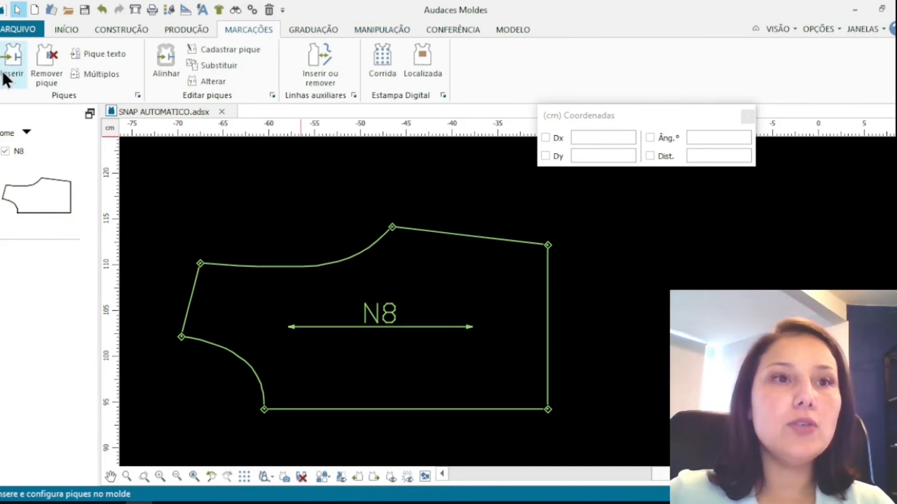
pyautogui.click(12, 61)
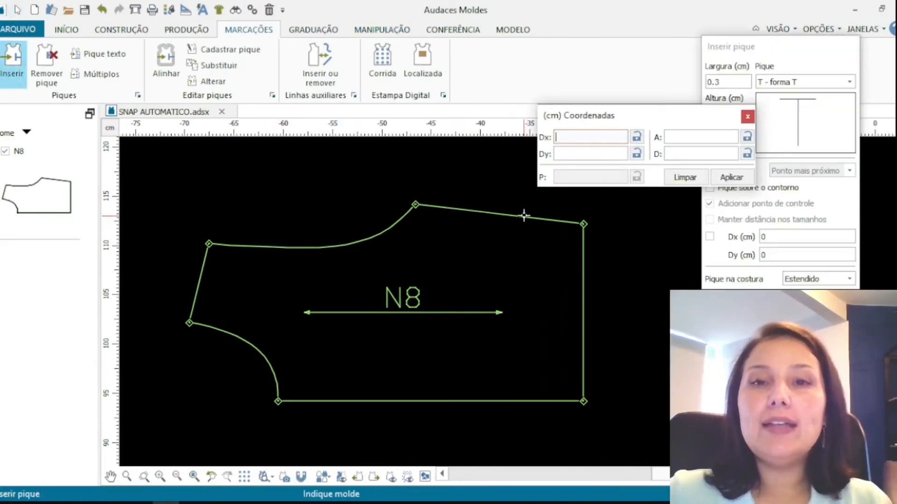
pyautogui.click(520, 216)
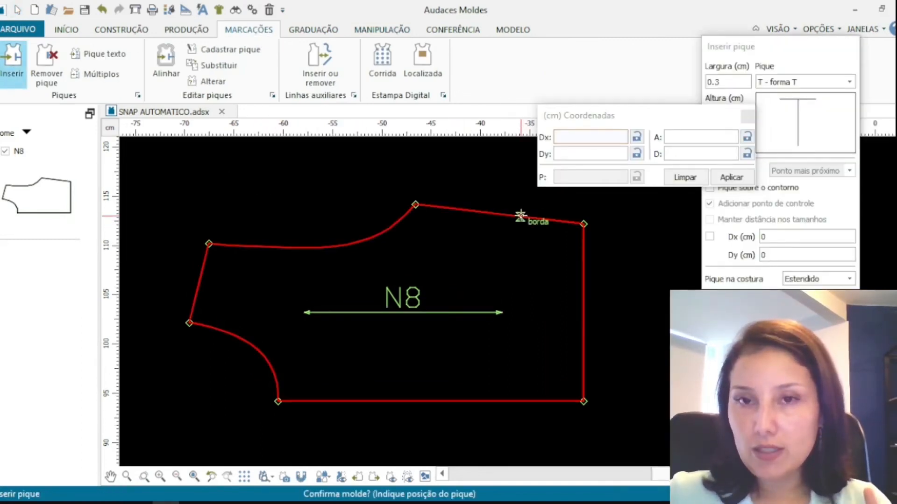
pyautogui.click(584, 225)
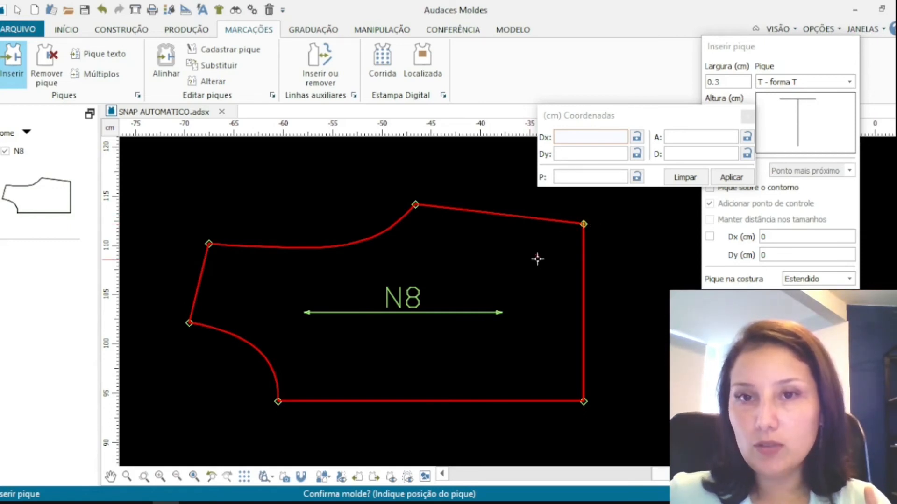
pyautogui.click(569, 177)
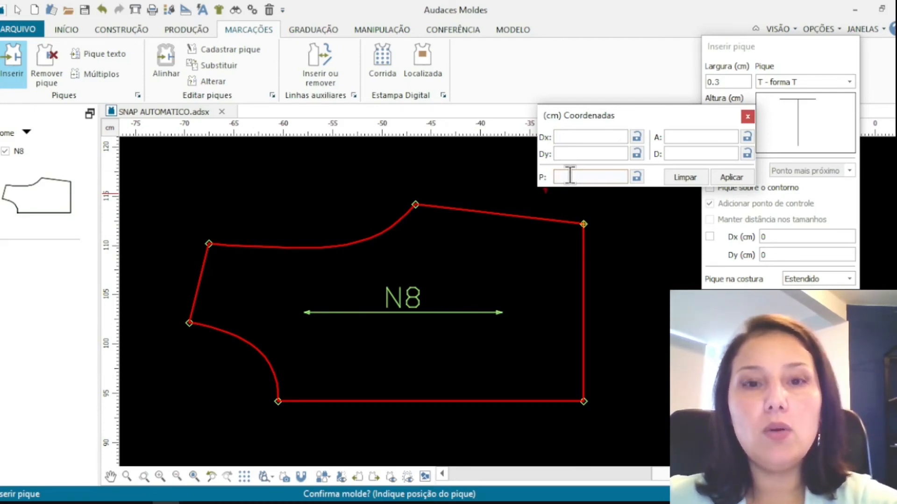
pyautogui.write('5')
pyautogui.click(739, 178)
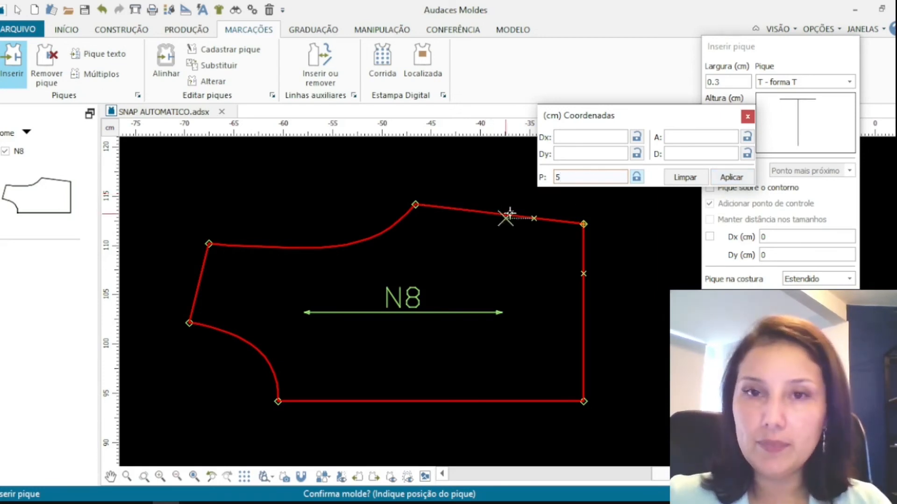
pyautogui.click(533, 219)
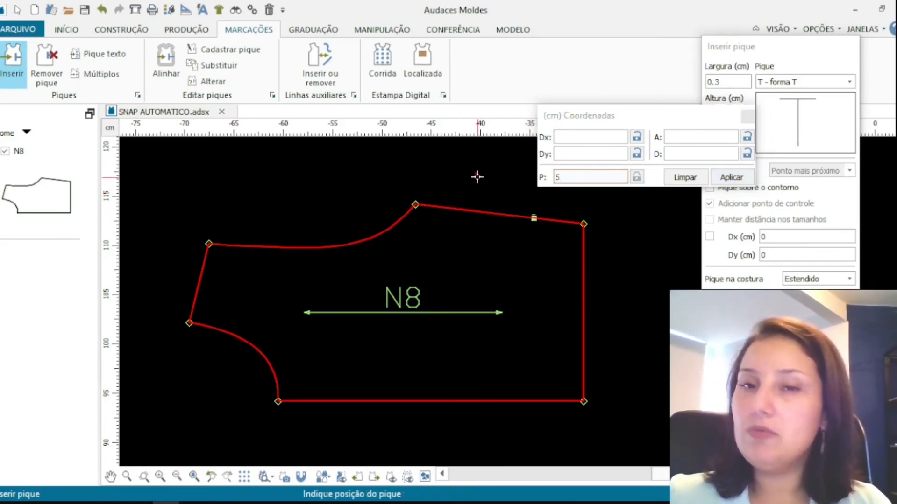
# Try to place another notch on the top edge measured from the top-right corner, then end the notch command
pyautogui.click(525, 216)
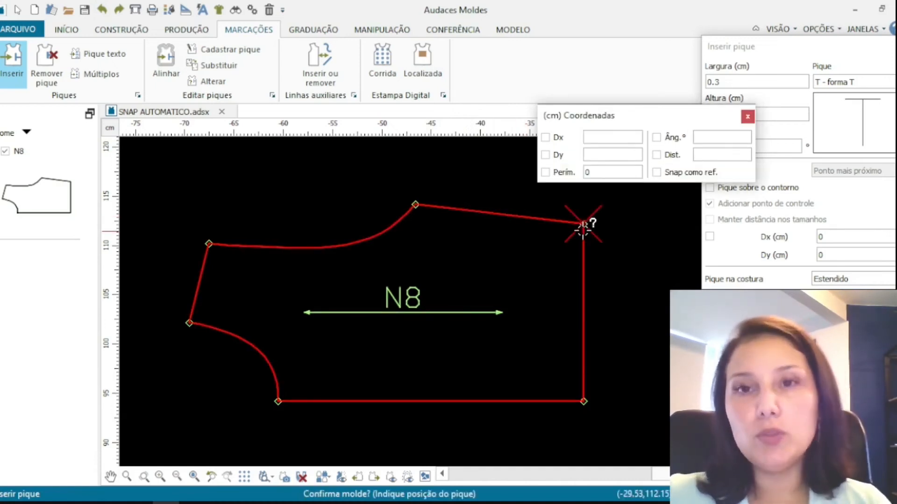
pyautogui.click(582, 172)
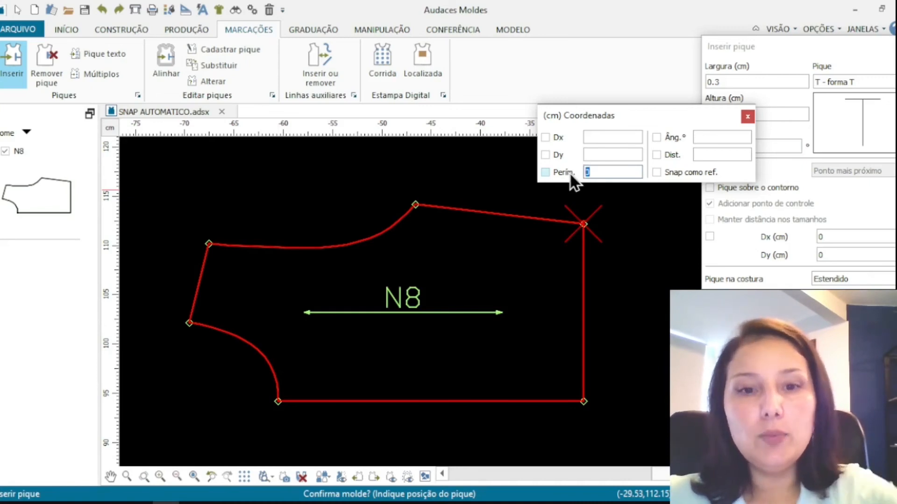
pyautogui.click(521, 207)
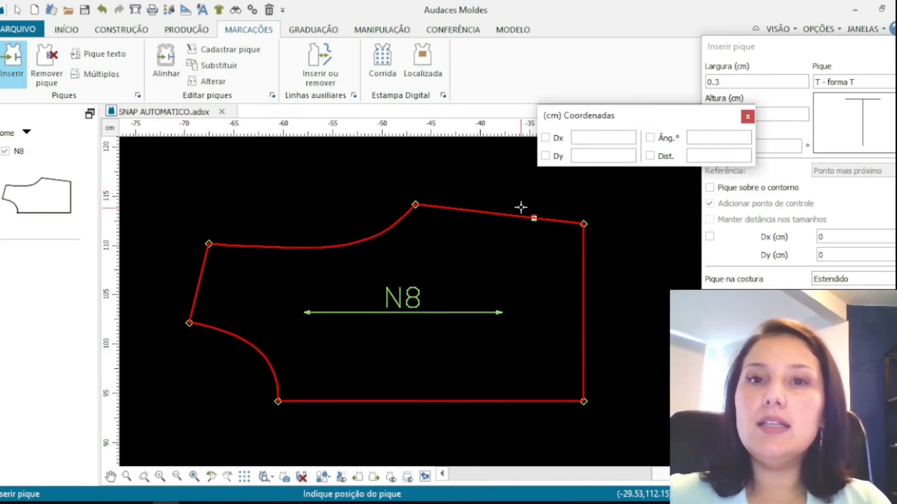
pyautogui.rightClick(493, 183)
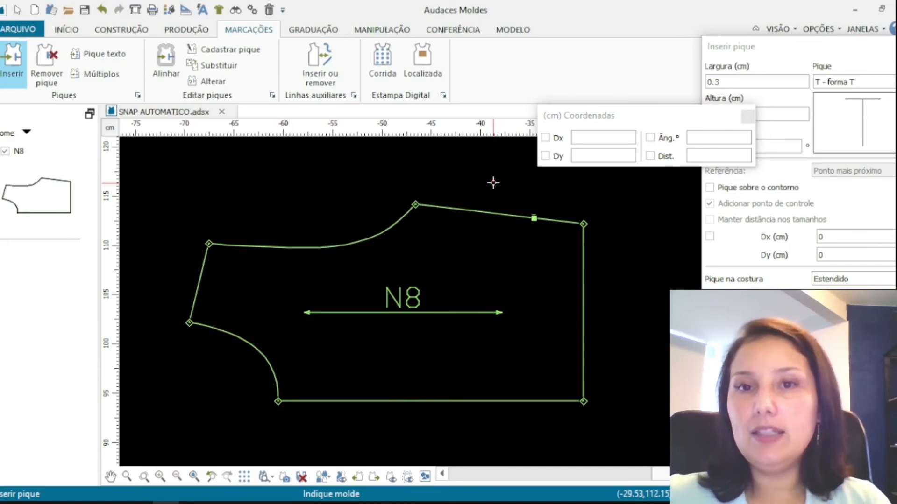